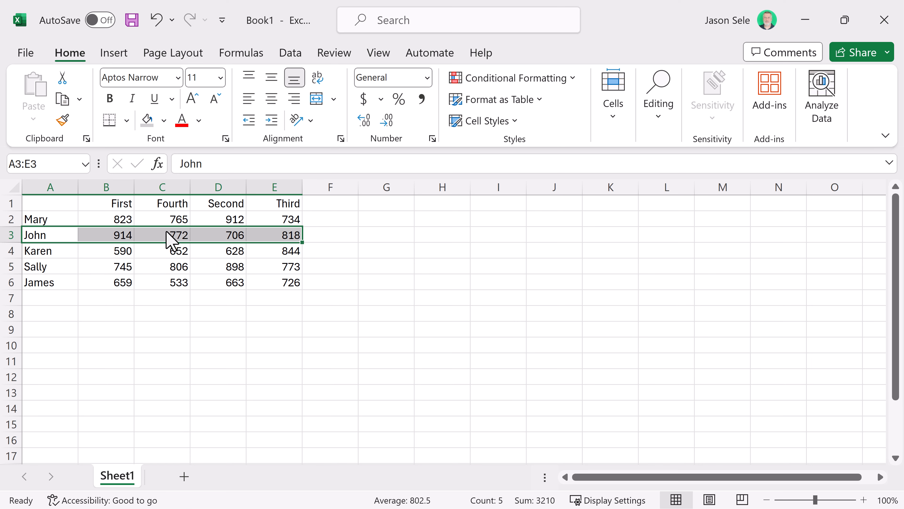
- Move the Third column's cells E1:E6 to between the First and Fourth columns
left_click_drag(270, 205, 269, 283)
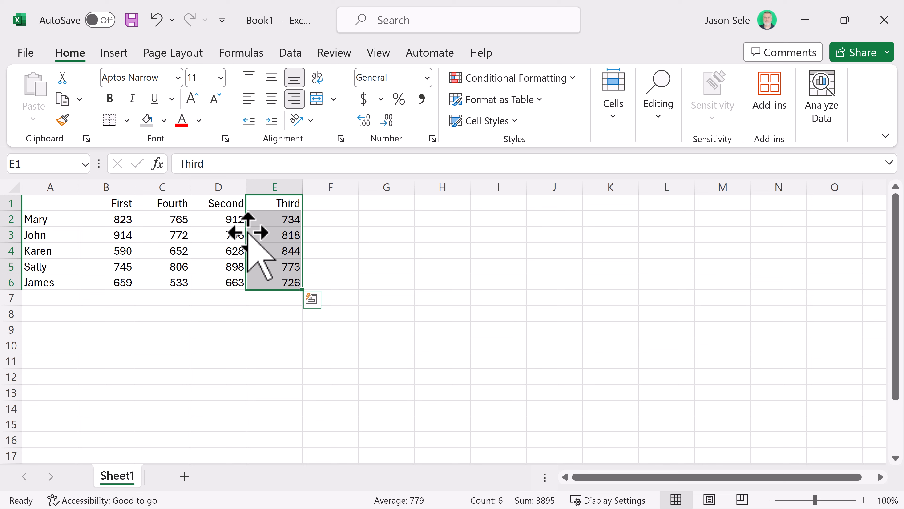
left_click_drag(249, 233, 136, 230)
left_click(177, 308)
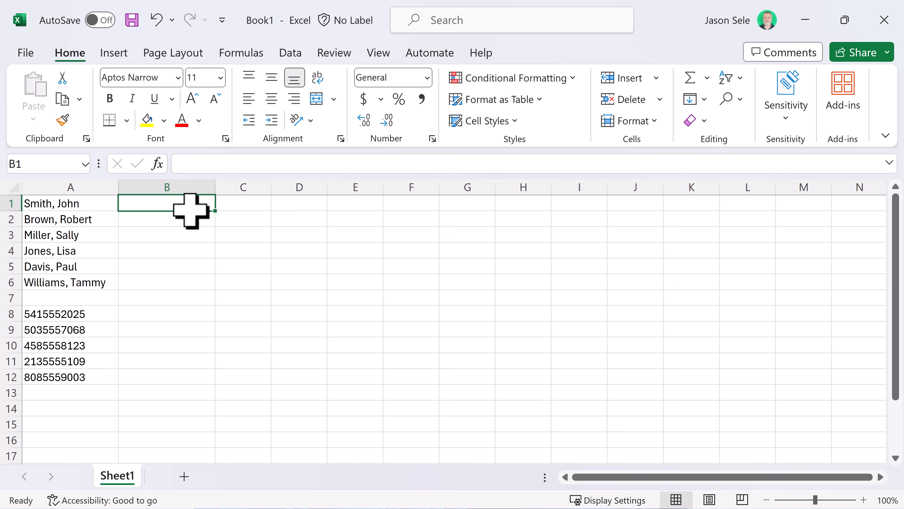
- Enter the first person's name in B1 as first name then last name, and Flash Fill that pattern through B6
type("John")
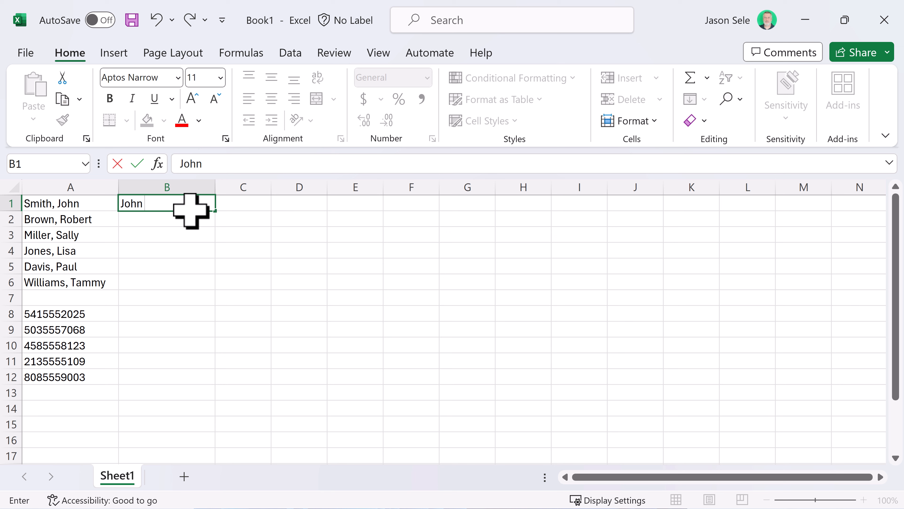
type(" Smith")
key("Return")
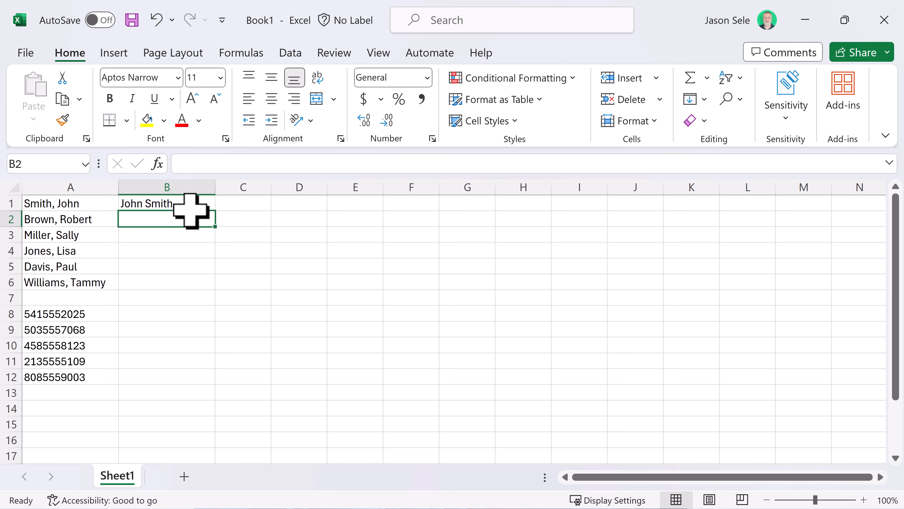
left_click_drag(184, 204, 174, 284)
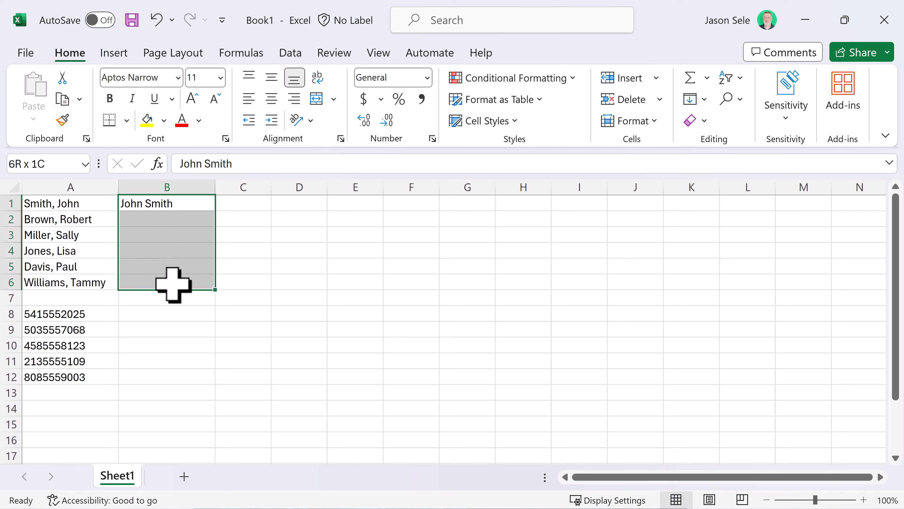
left_click(284, 55)
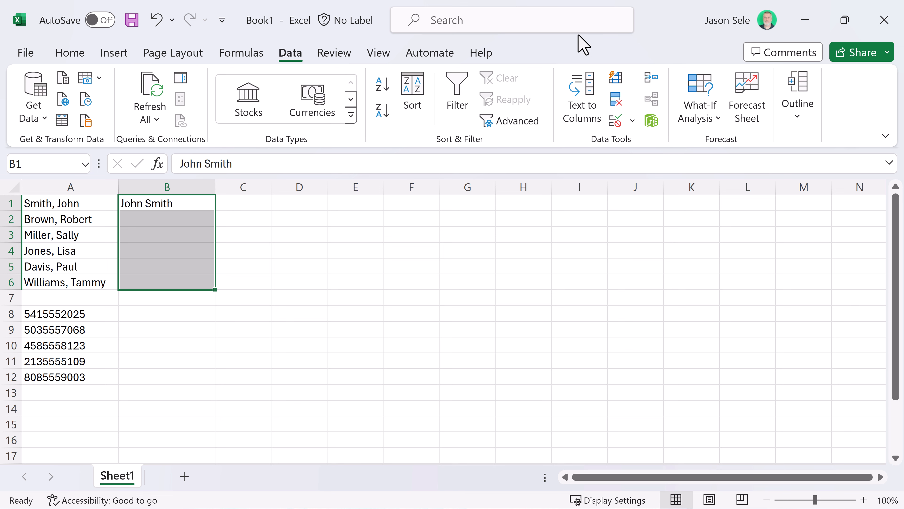
left_click(618, 78)
left_click(275, 284)
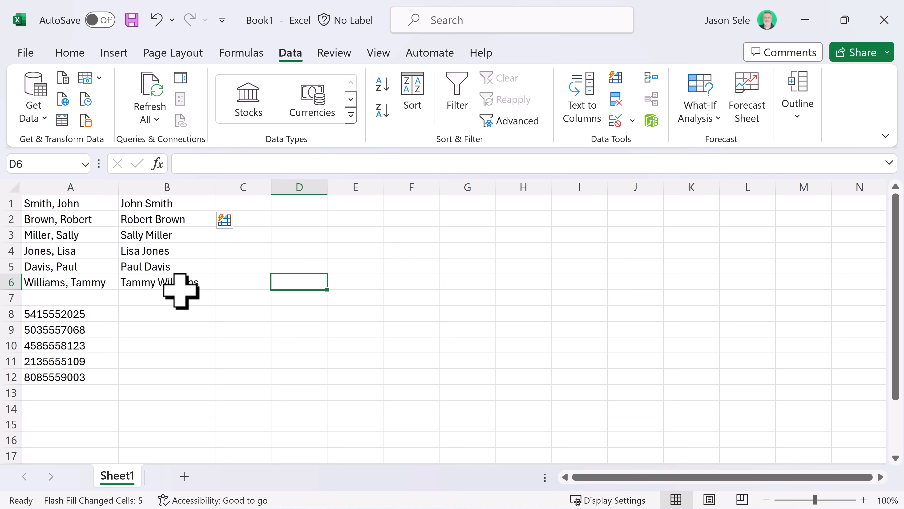
- Enter the first phone number in B8 with a parenthesised area code and a hyphen, and Flash Fill the format through B12
left_click(130, 314)
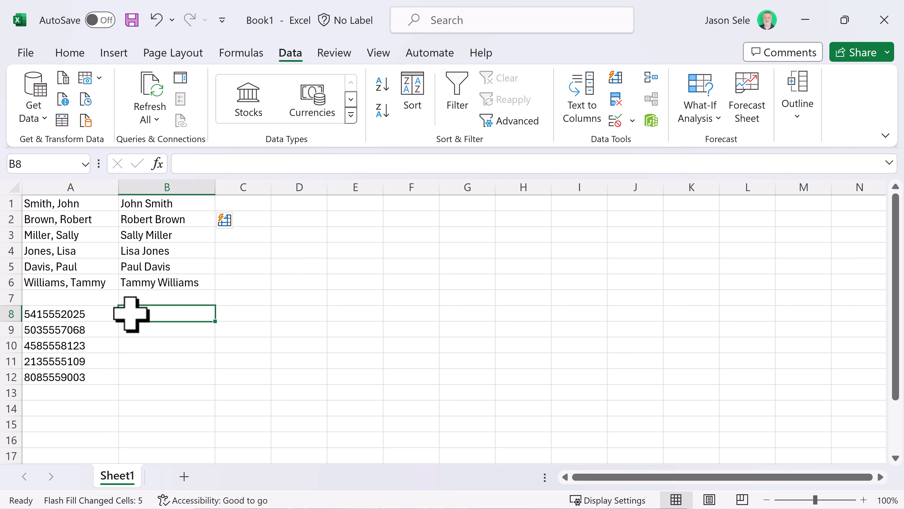
type("(541) 555-2025")
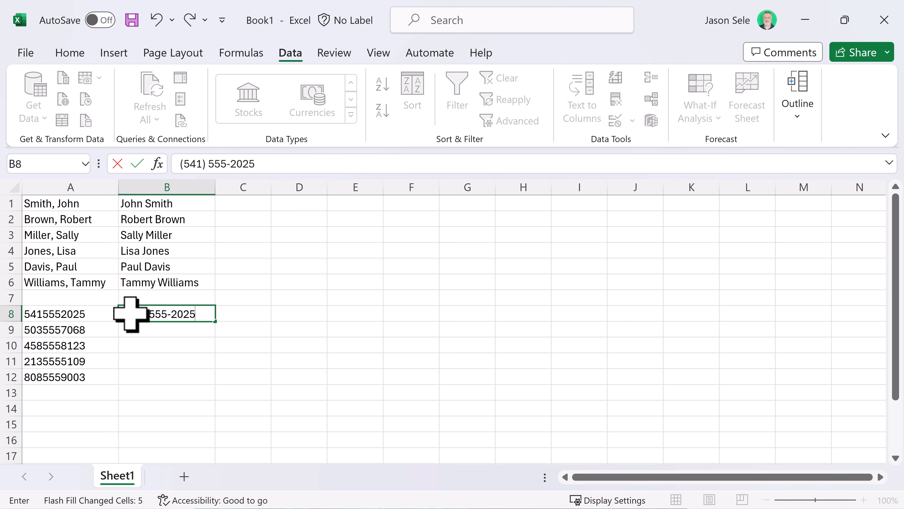
key("Return")
left_click_drag(157, 313, 147, 382)
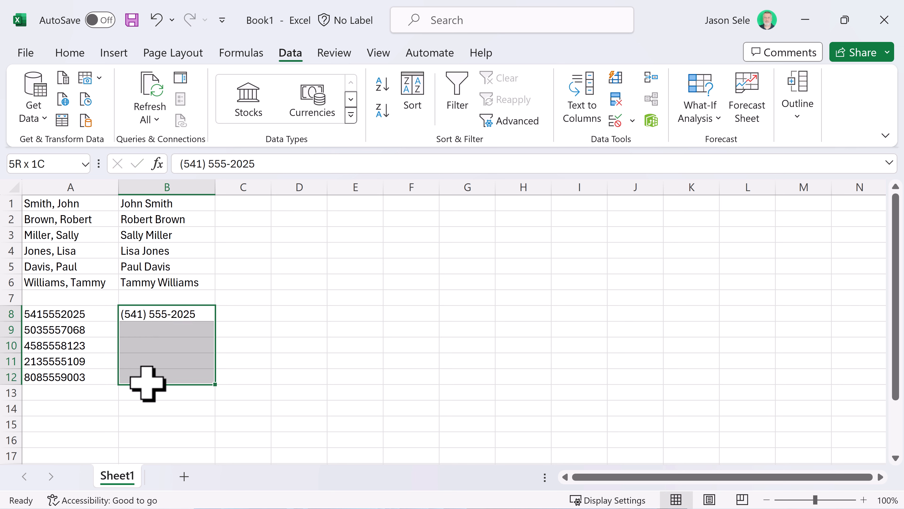
key("ctrl+e")
left_click(322, 274)
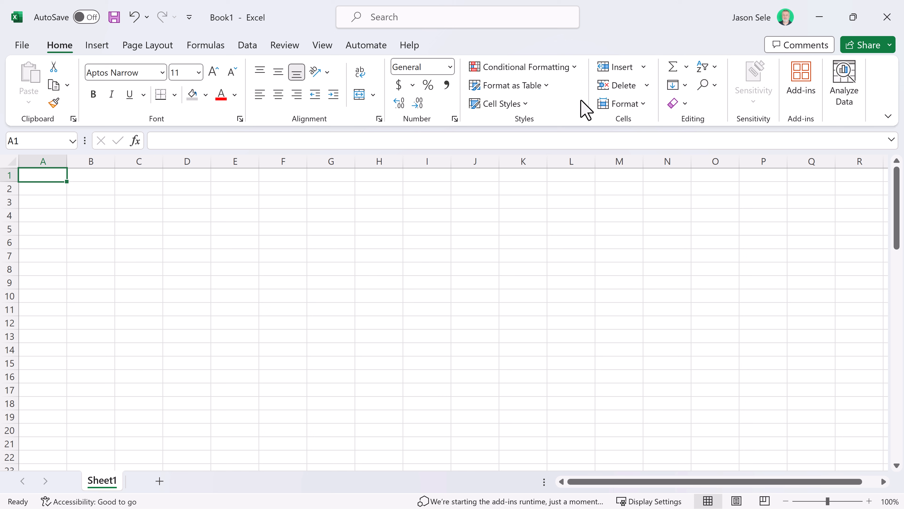
- Load the Analyze Data example data and insert the suggested PivotChart of 'Rating' by 'Year' and 'Category'
left_click(852, 76)
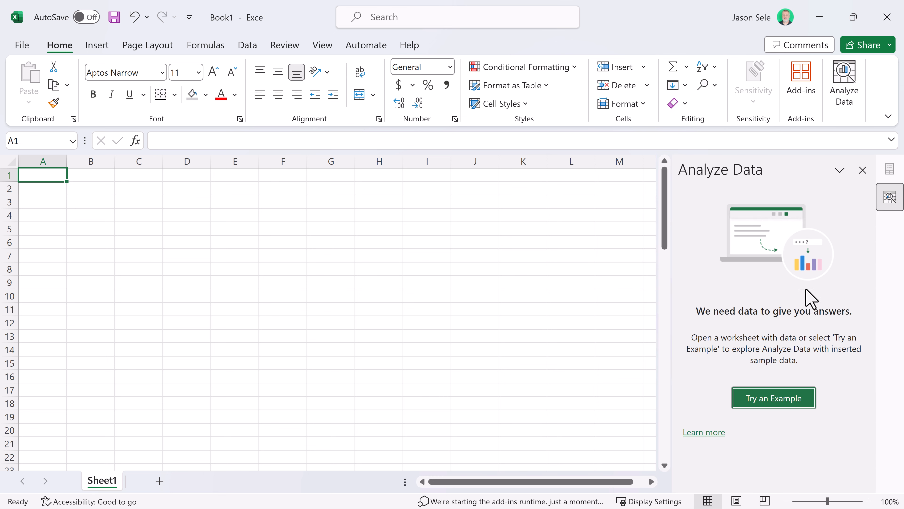
left_click(780, 399)
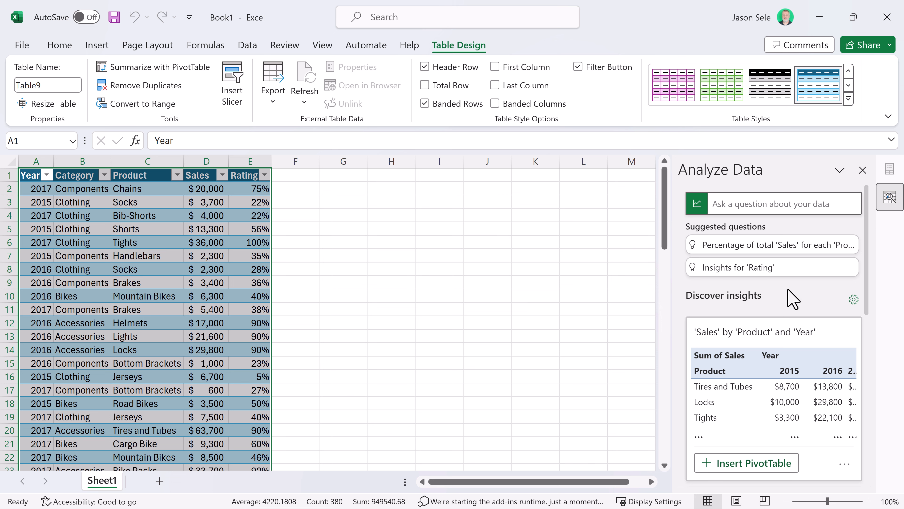
scroll(788, 302, "down", 3)
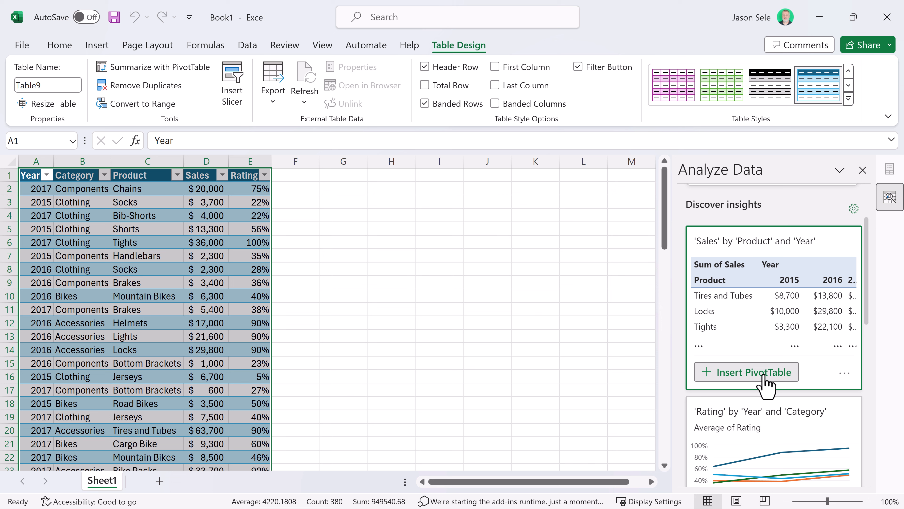
scroll(765, 381, "down", 3)
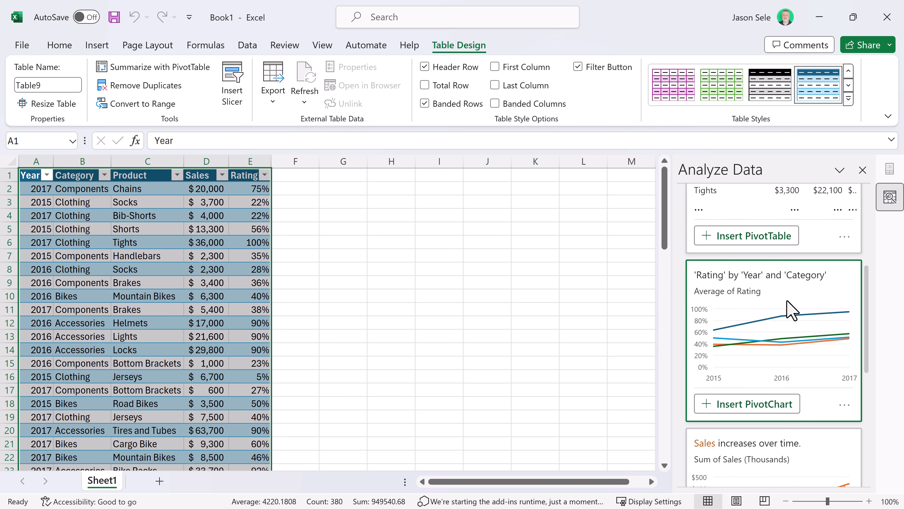
left_click(746, 407)
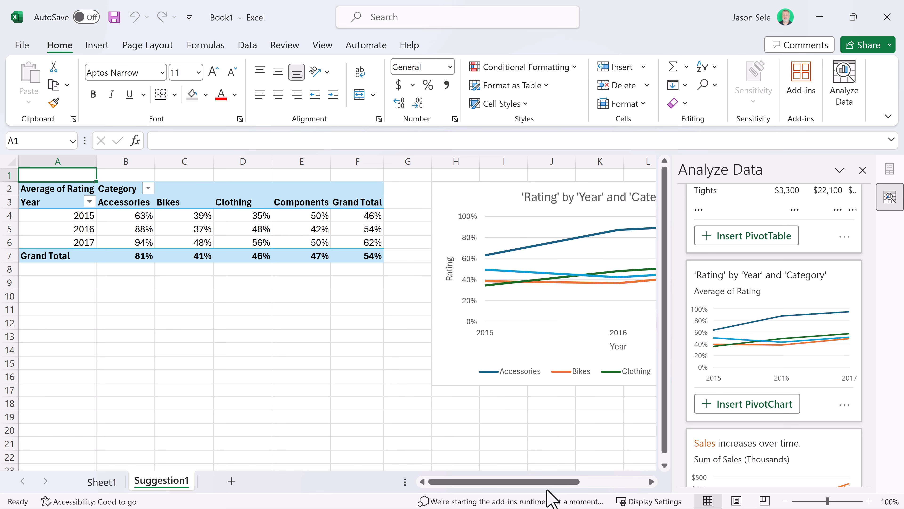
left_click_drag(547, 483, 521, 487)
- On Sheet1, view the Analyze Data answers to the suggested questions about percentage of total 'Sales' per 'Product' and insights for 'Rating'
left_click(99, 481)
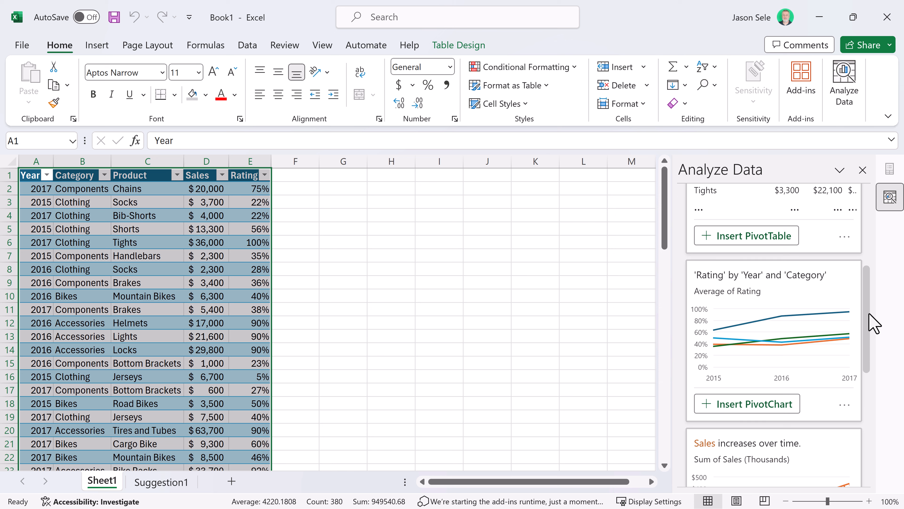
left_click_drag(874, 322, 878, 226)
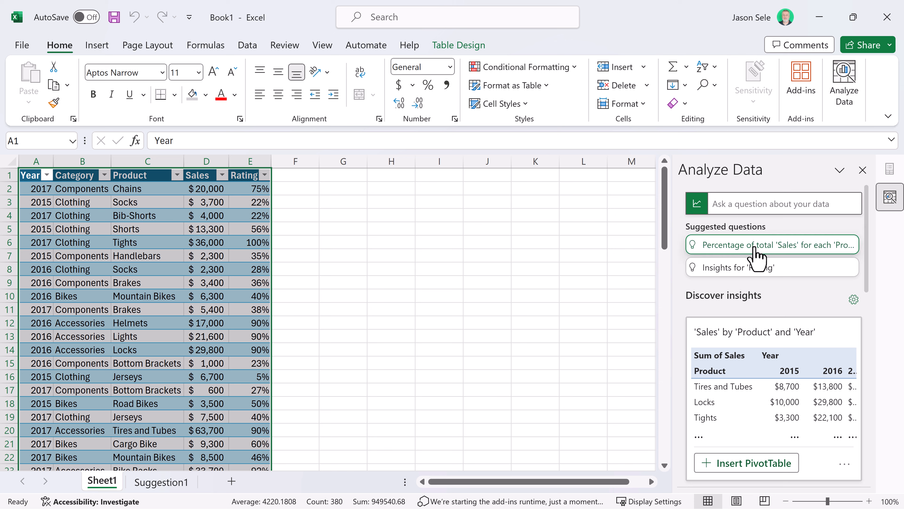
left_click(823, 246)
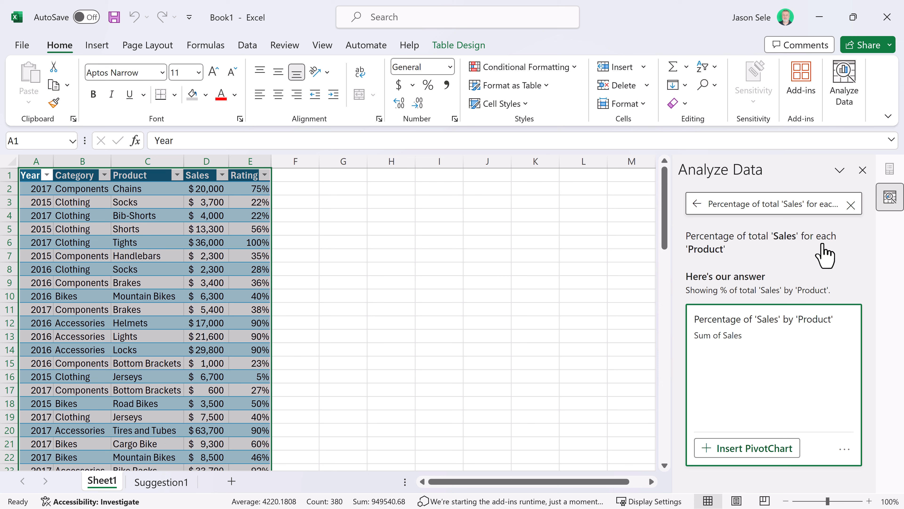
left_click(698, 207)
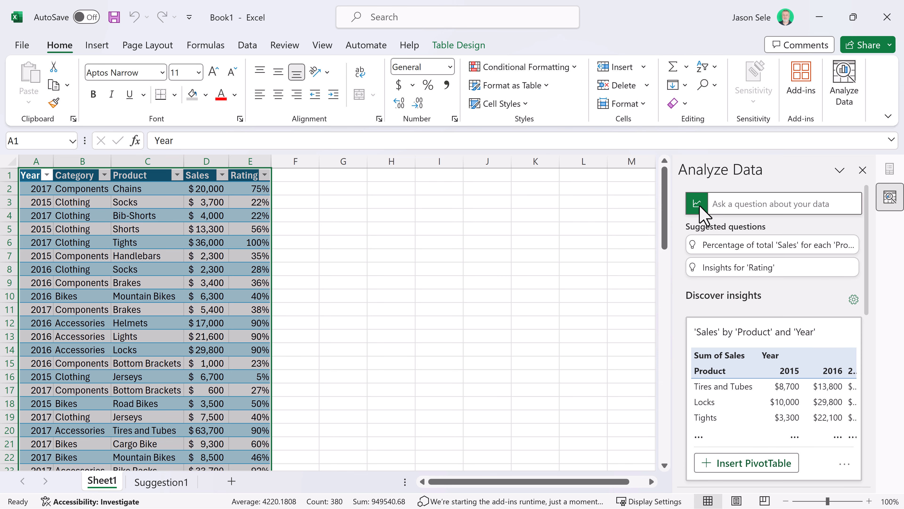
left_click(764, 272)
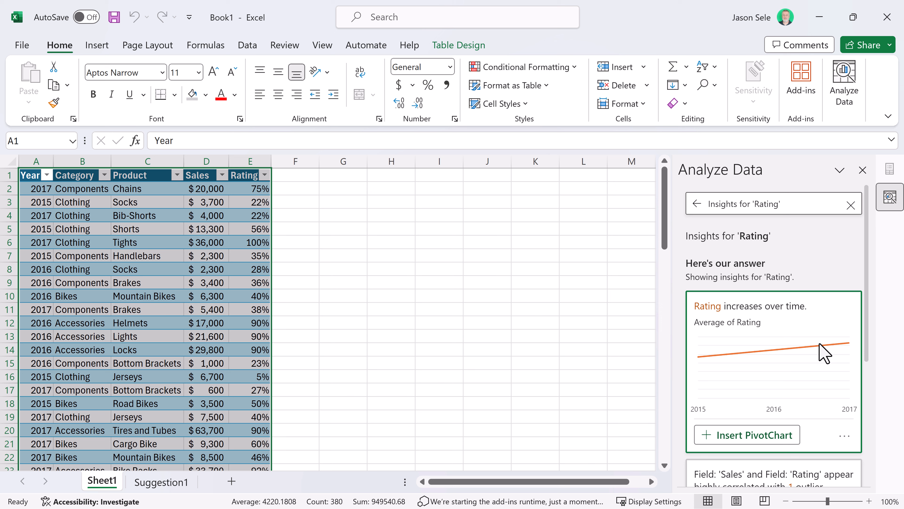
- Ask Analyze Data for "total sales by category for ratings over 30%" and review the answer
left_click(850, 204)
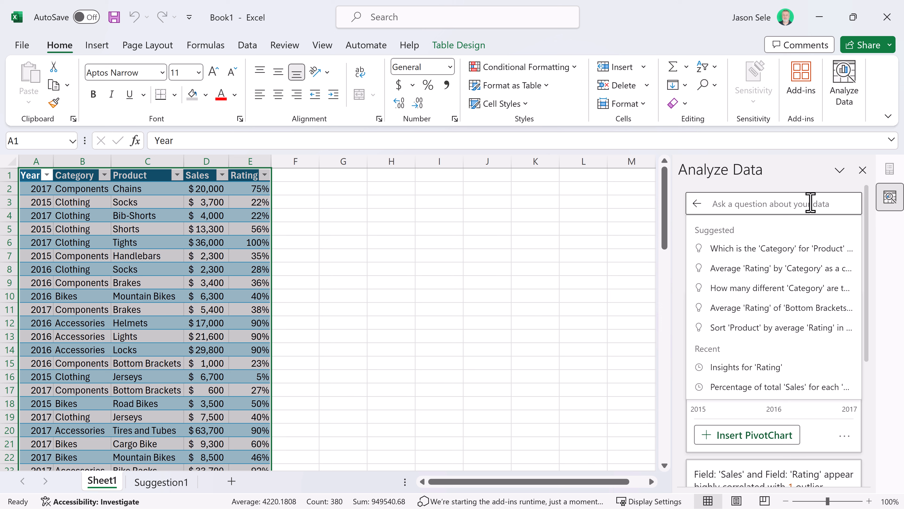
type("total sales by category for r")
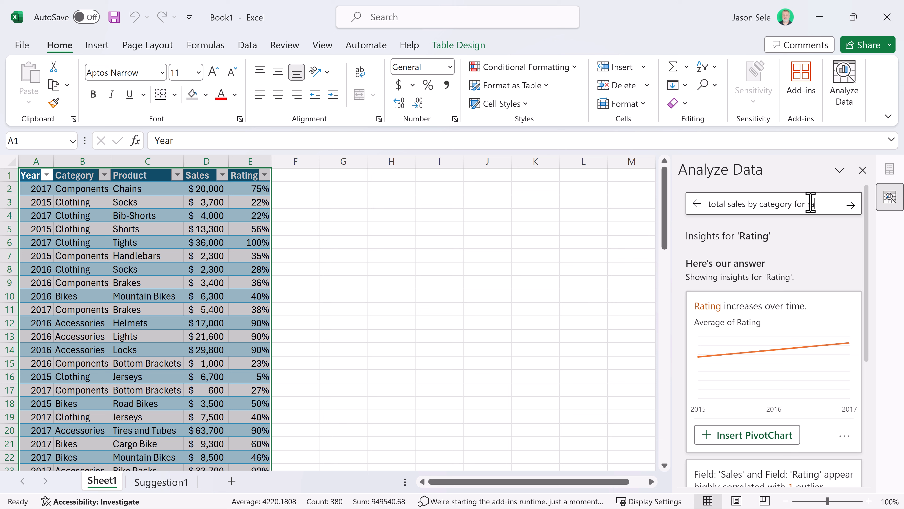
type("over 30%")
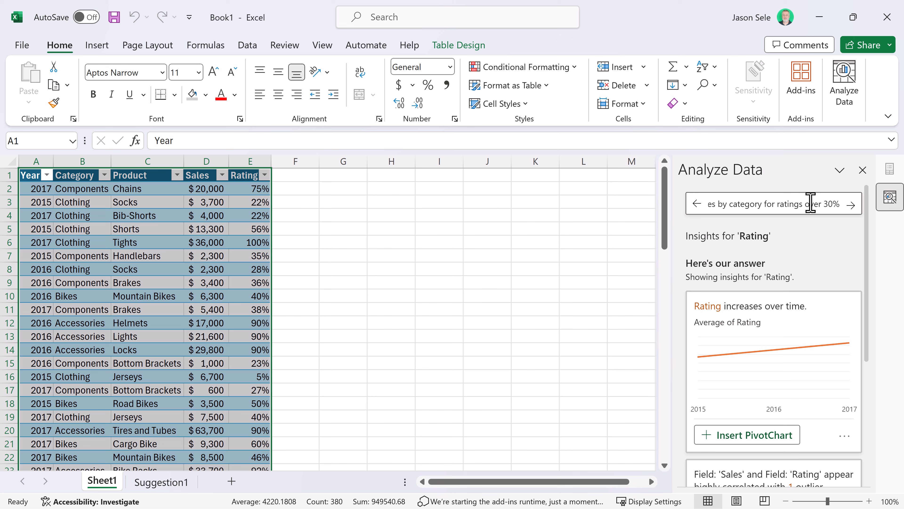
key("Return")
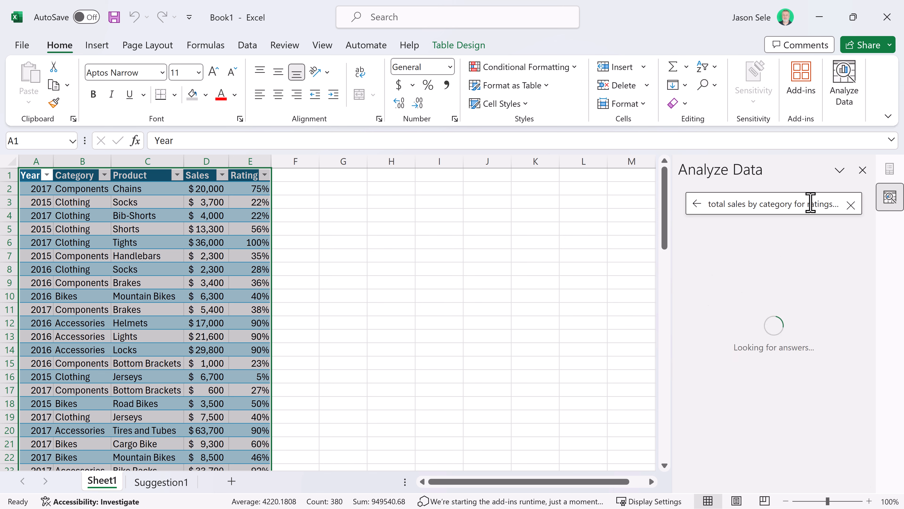
scroll(790, 276, "down", 2)
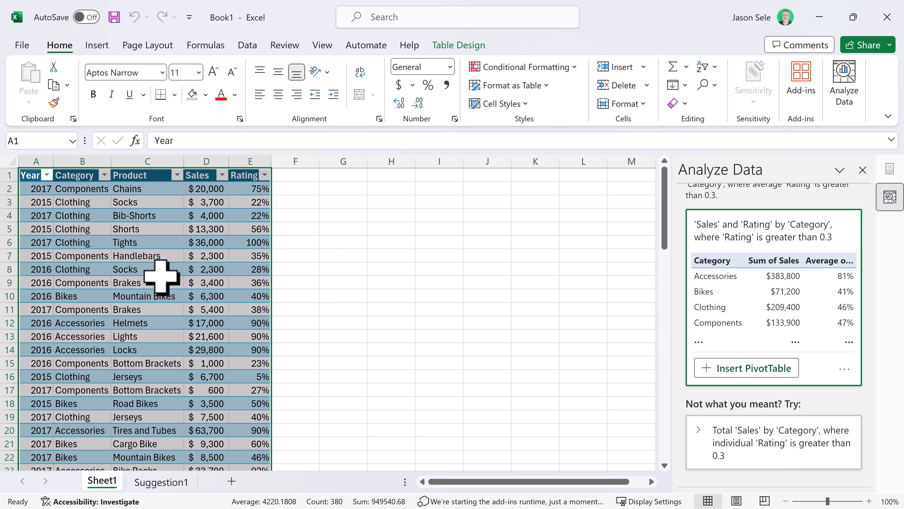
left_click(129, 267)
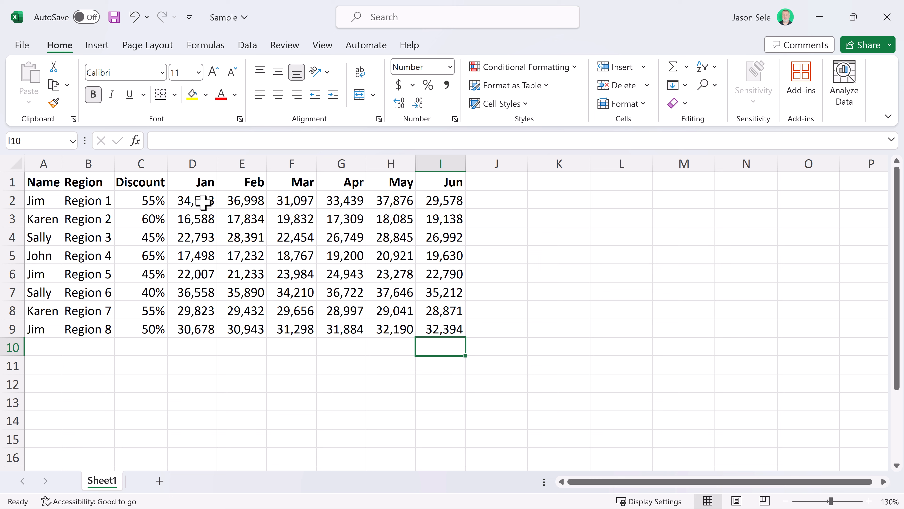
- Open Quick Analysis for the monthly figures in D2:I9 and preview its formatting, chart, totals, table and sparkline options
left_click_drag(202, 202, 437, 330)
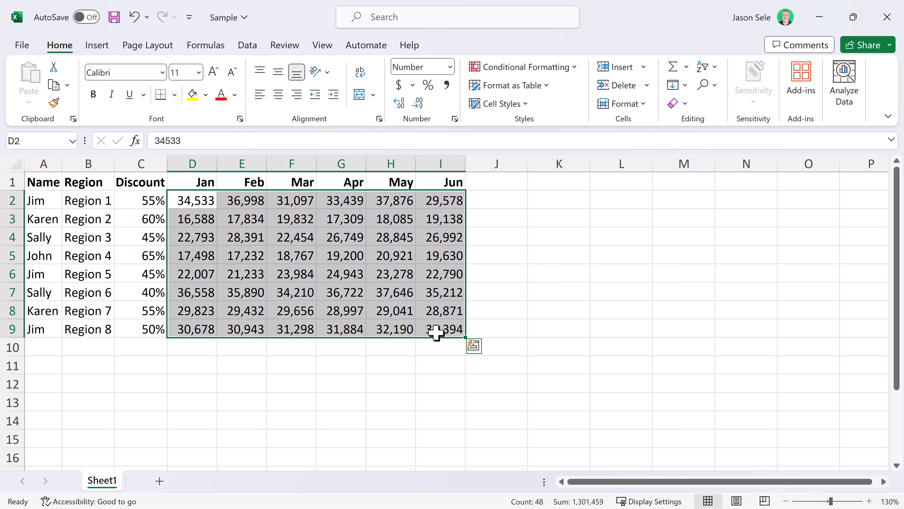
left_click(473, 346)
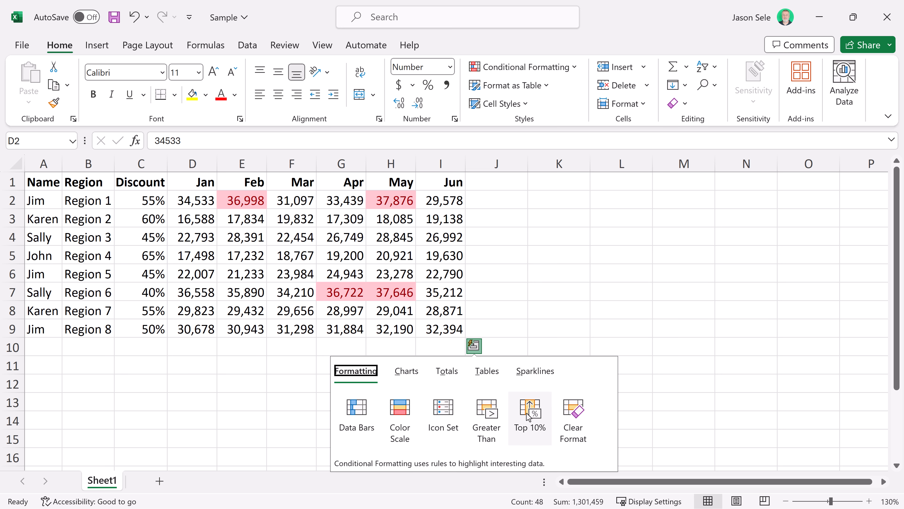
left_click(413, 372)
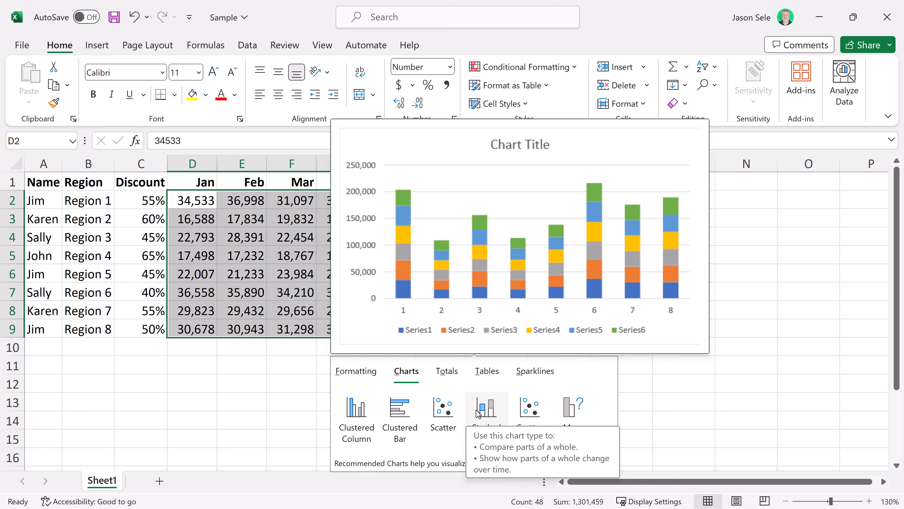
left_click(447, 371)
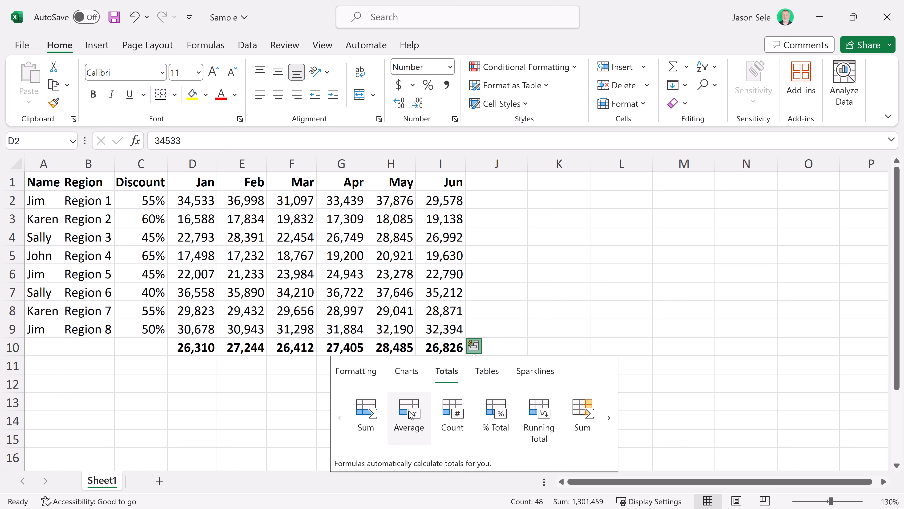
left_click(488, 371)
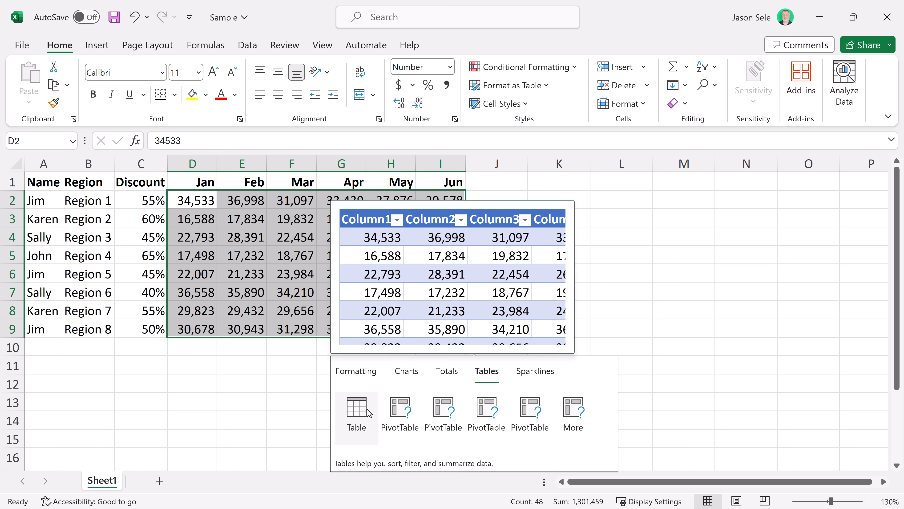
left_click(536, 372)
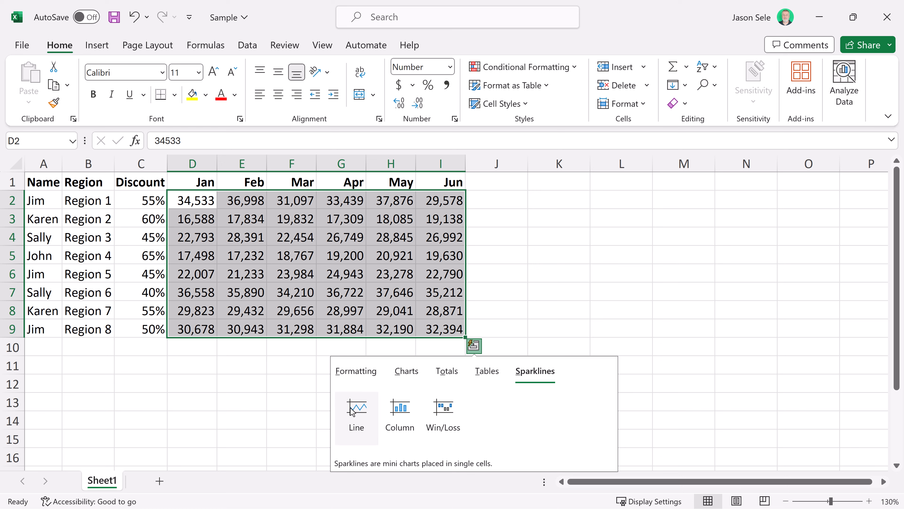
- Clear the conditional formatting from D2:I9 through Quick Analysis
left_click(357, 372)
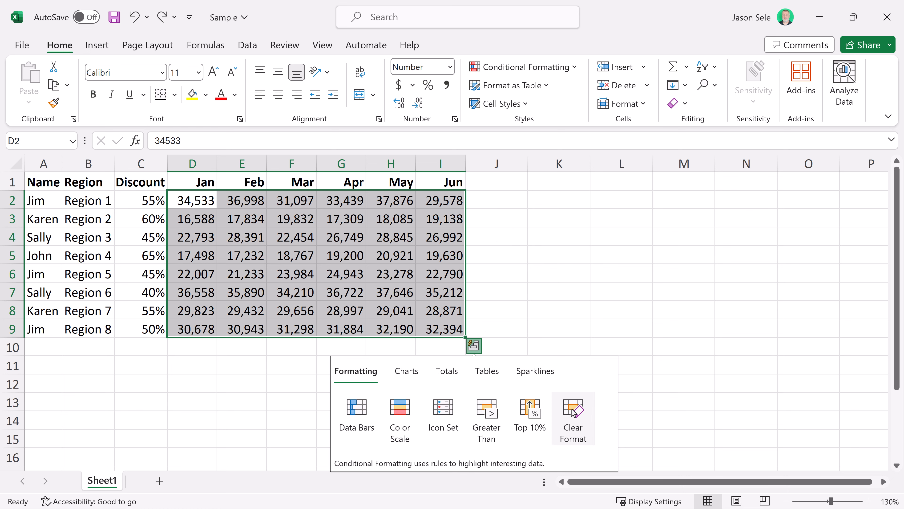
left_click(578, 413)
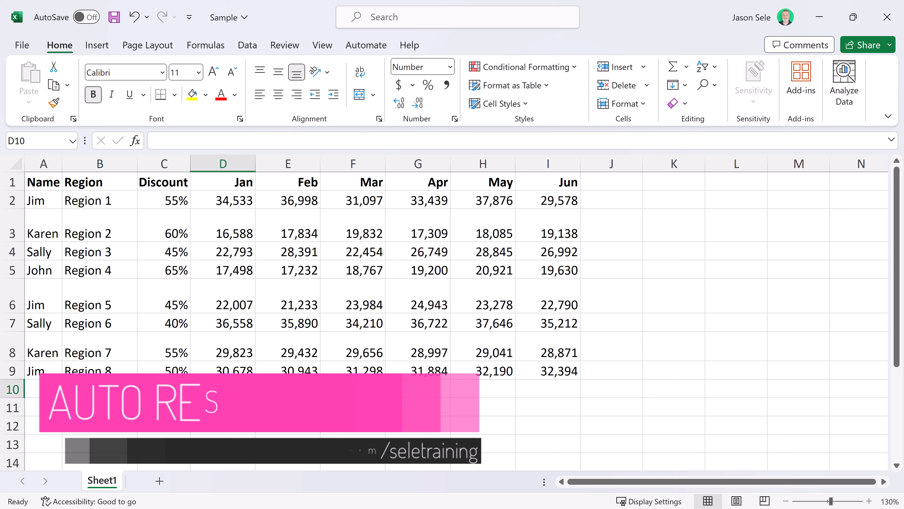
- AutoFit the width of the Jan column (D) and the height of row 3
double_click(255, 163)
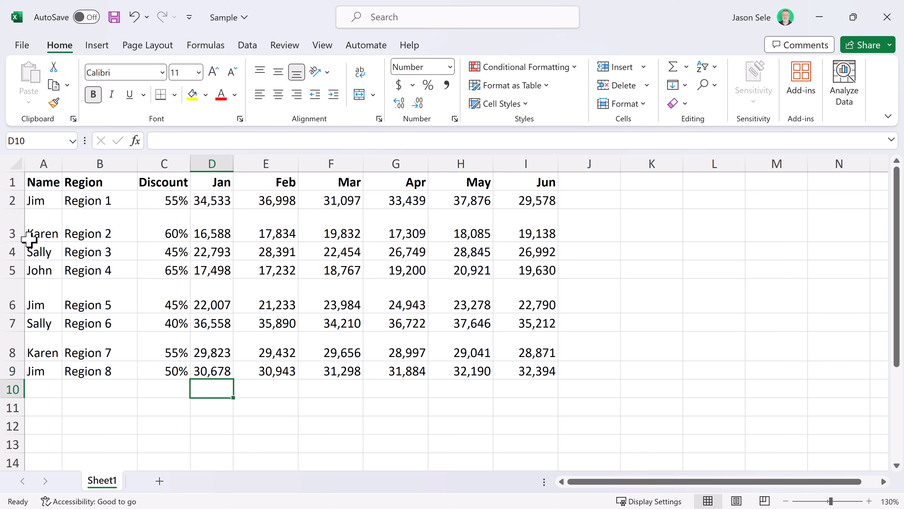
left_click_drag(22, 242, 21, 241)
double_click(21, 241)
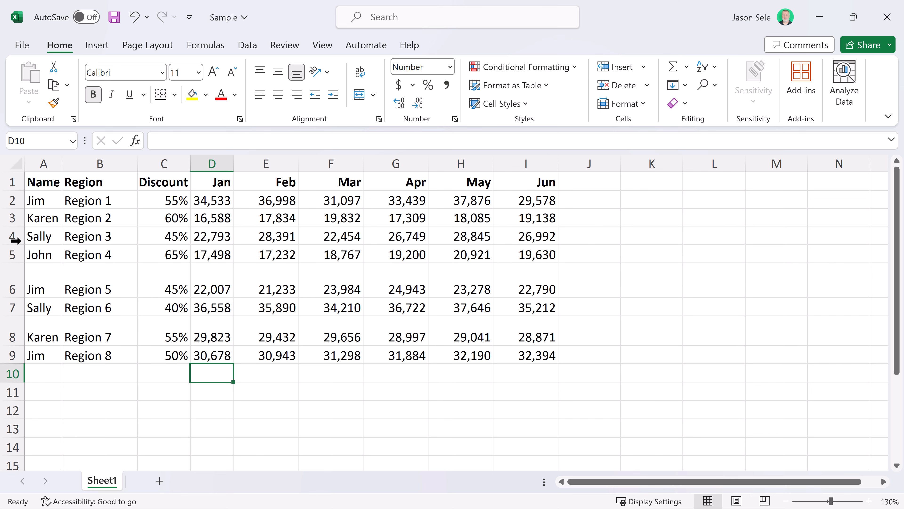
- Select the entire sheet and AutoFit all column widths and row heights to their contents
left_click(19, 164)
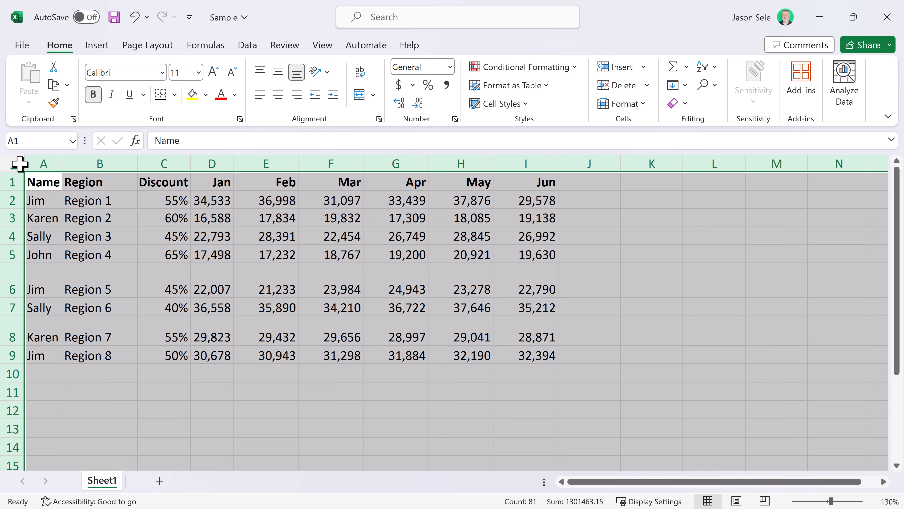
double_click(63, 162)
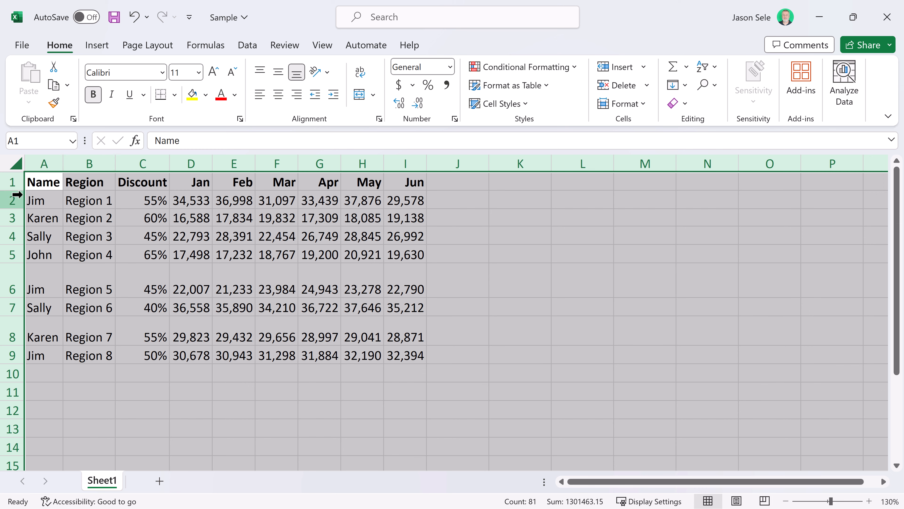
double_click(15, 191)
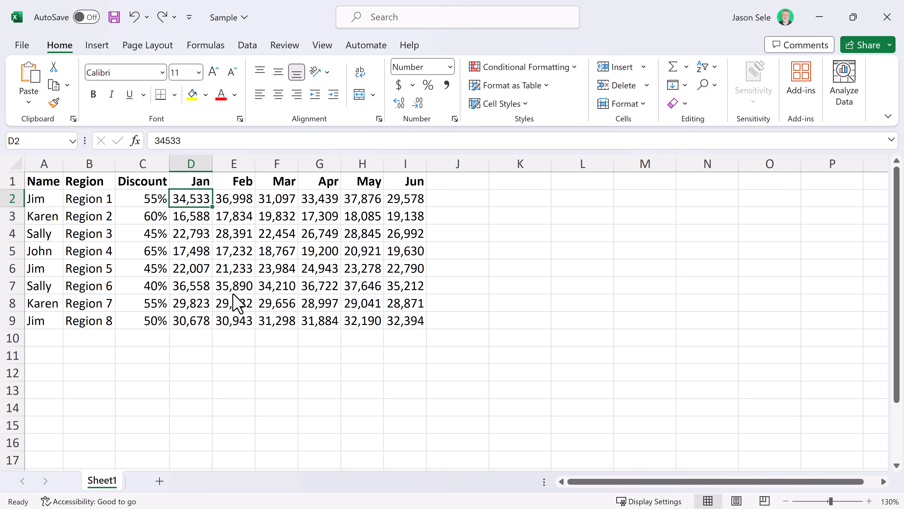
- Enter 1 in D2 and 2 in D3
type("1")
key("Return")
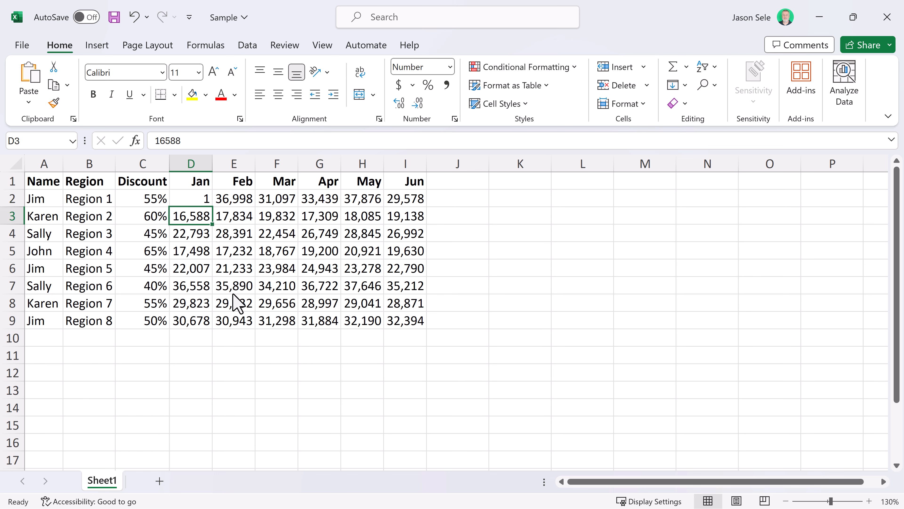
type("2")
key("Return")
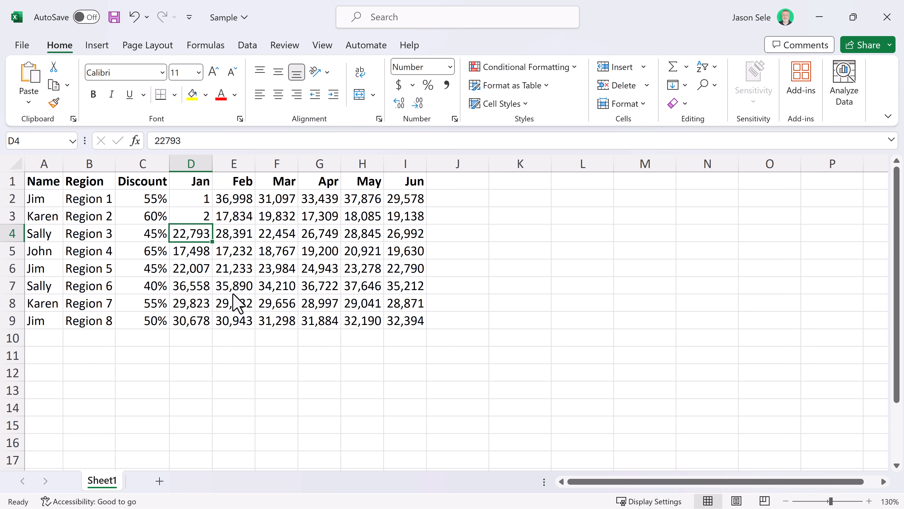
- Preselect E2:I2 and fill its cells in order with 1, 2, 3, 4 and 5
left_click_drag(237, 197, 392, 200)
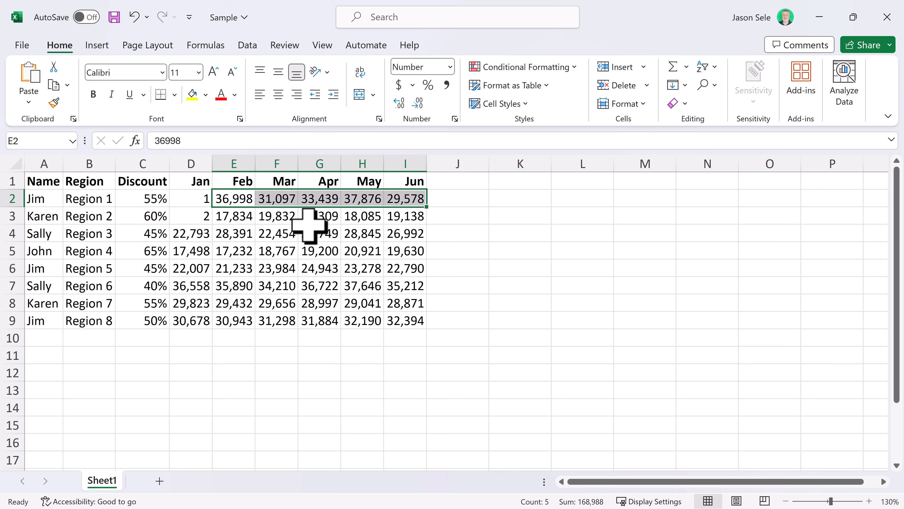
type("1")
key("Return")
type("2")
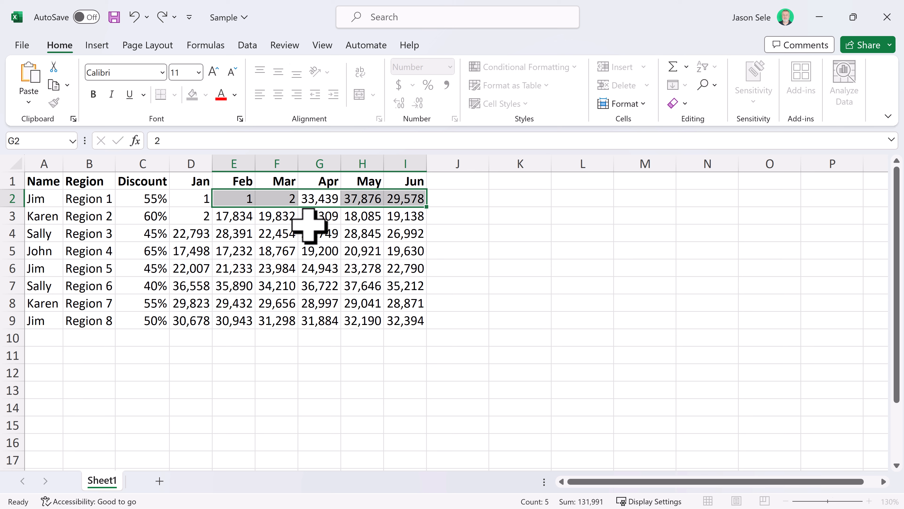
key("Return")
type("3")
key("Return")
type("4")
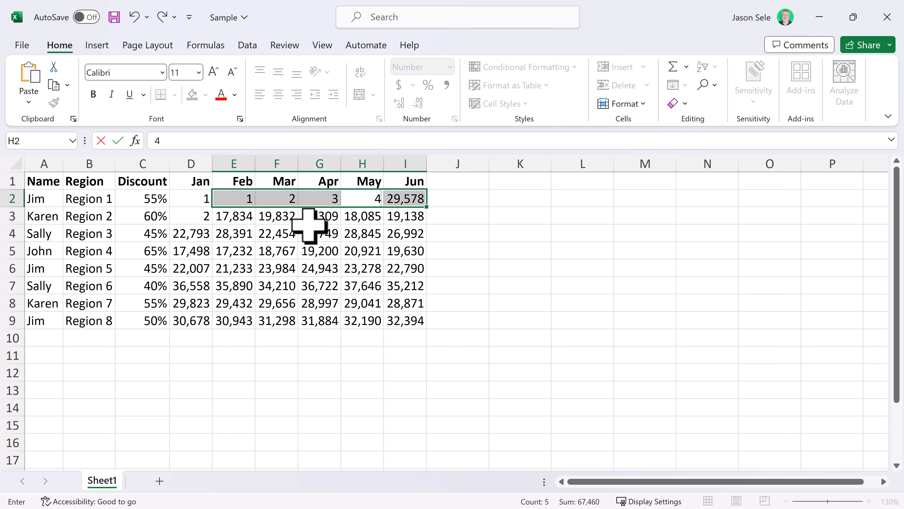
key("Return")
type("5")
key("Return")
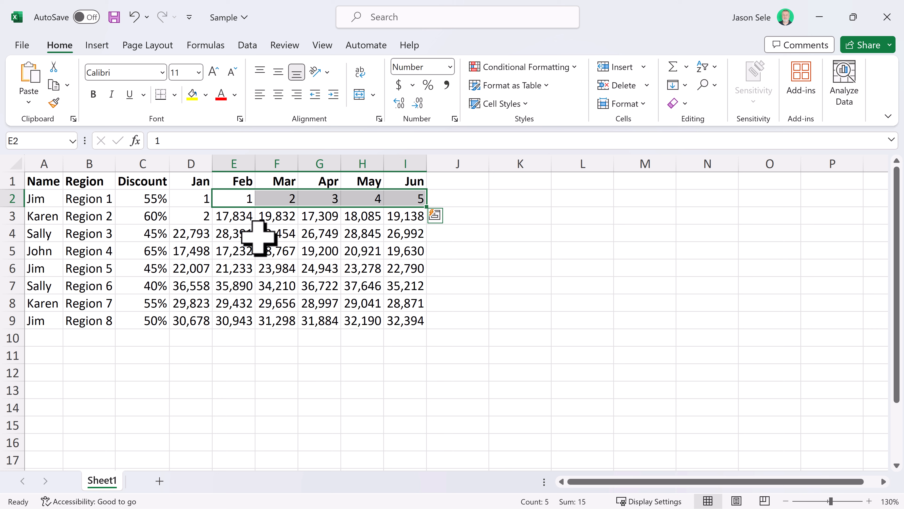
- Preselect the nonadjacent cells E4, E6, F7:H7 and H8, and enter 1 through 5 consecutively in E4, E6, F7, G7 and H7
left_click(236, 234)
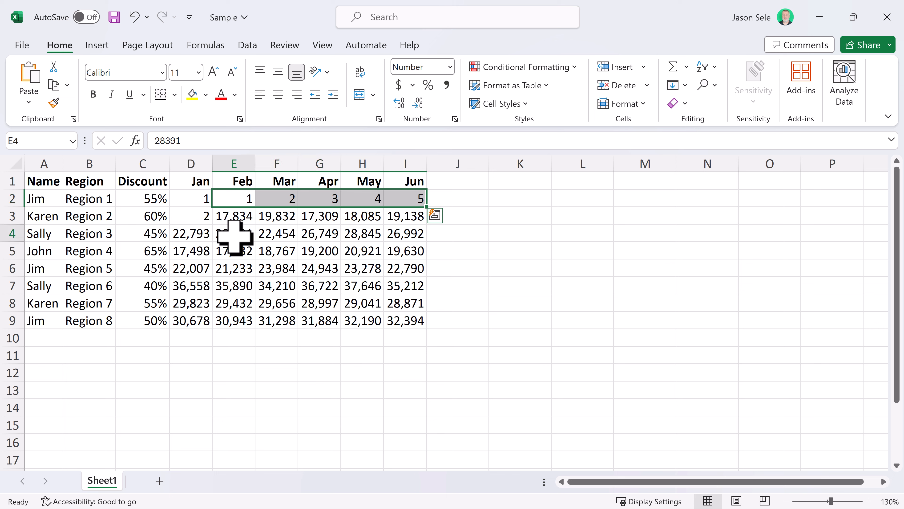
left_click(238, 269, "ctrl")
left_click_drag(280, 285, 359, 289)
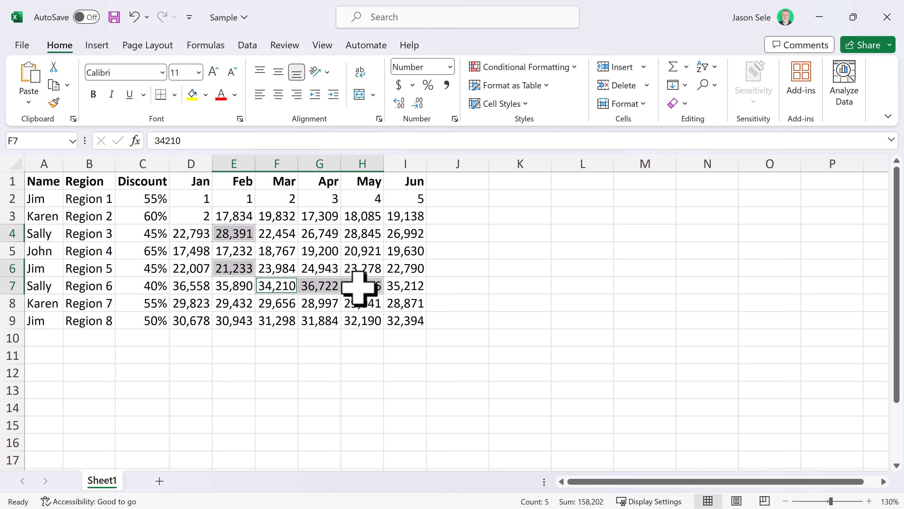
left_click(376, 303, "ctrl")
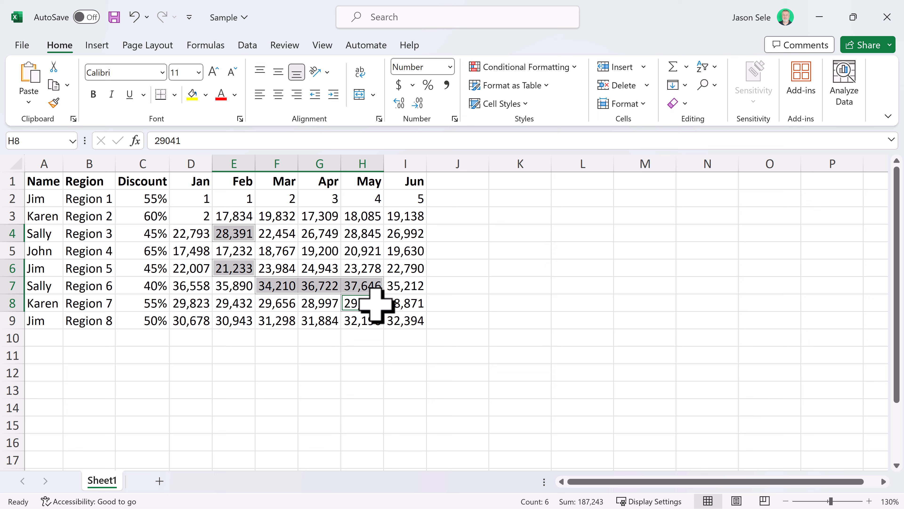
key("Return")
type("1")
key("Return")
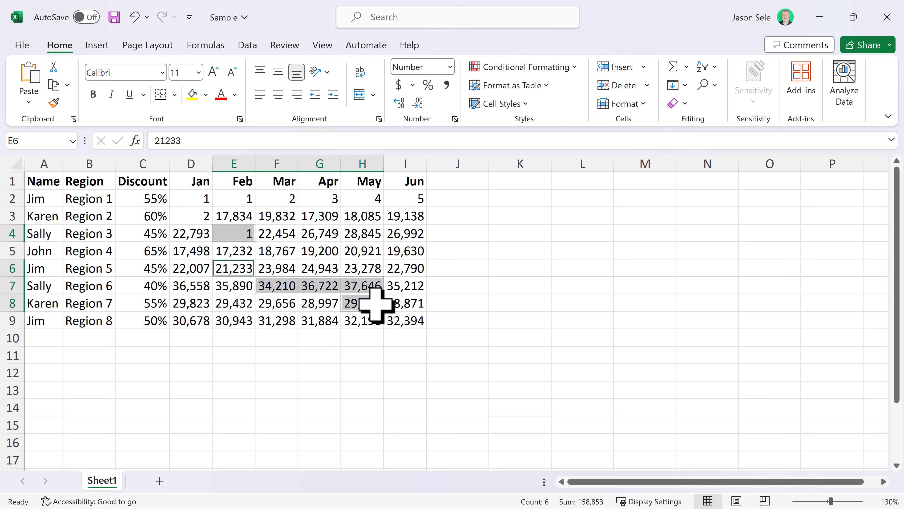
type("2")
key("Return")
type("3")
key("Return")
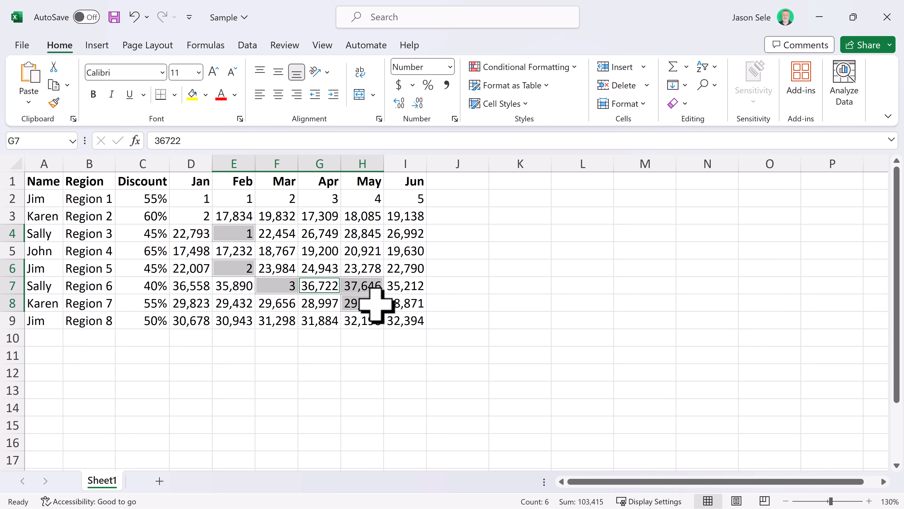
type("4")
key("Return")
type("5")
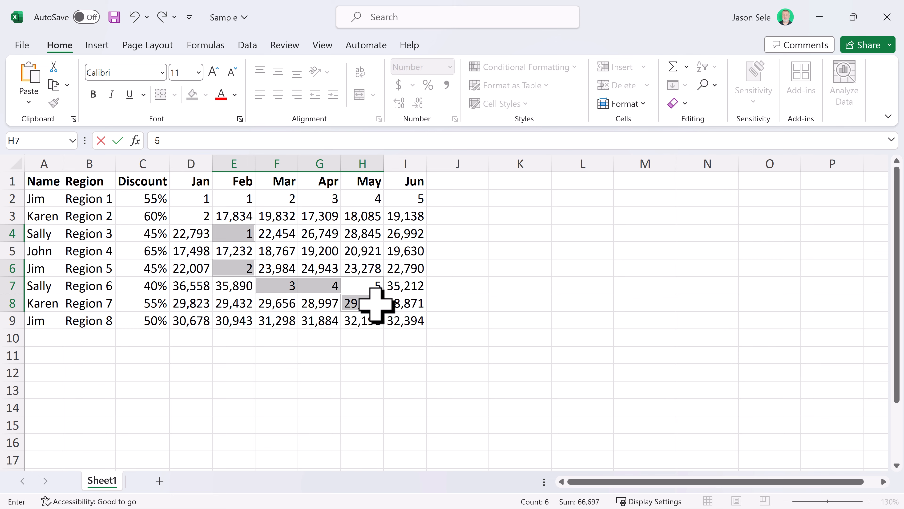
key("Return")
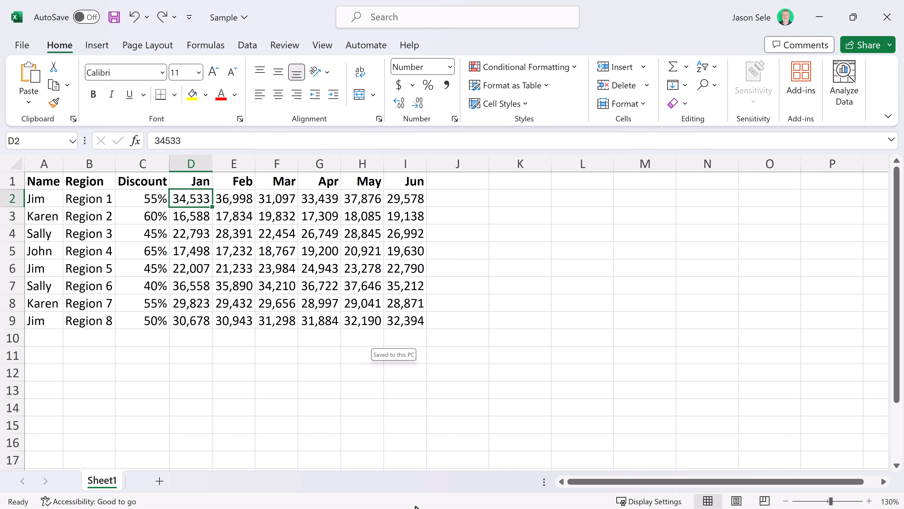
- Add Average, Minimum and Maximum to the status bar and check the calculations for selections E3:F7 and D3:E6
left_click_drag(229, 212, 287, 290)
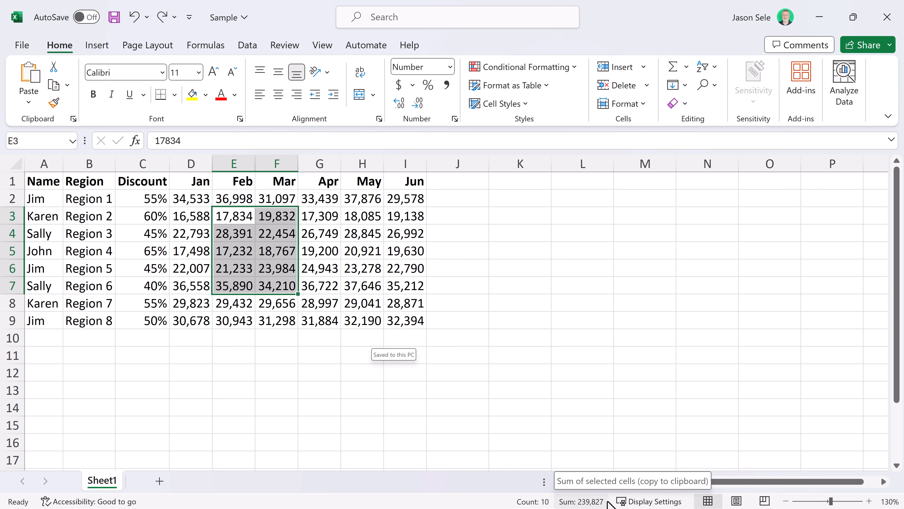
right_click(464, 502)
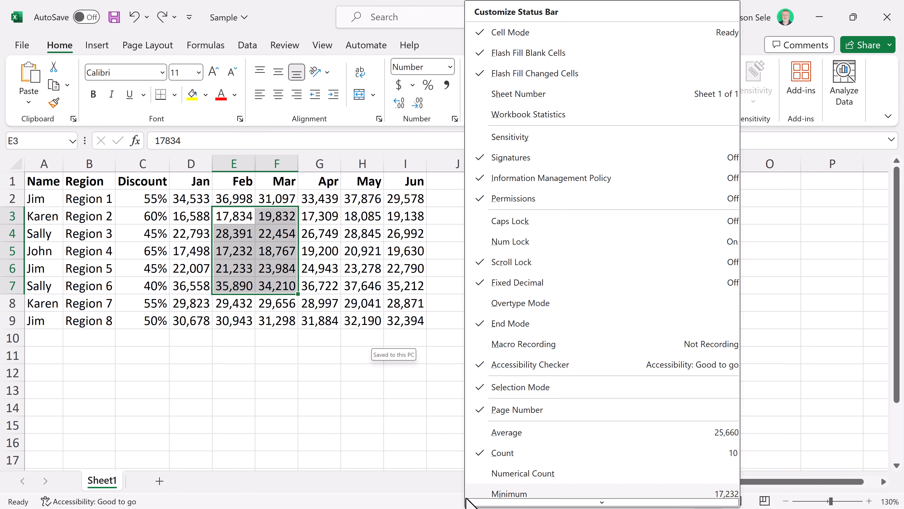
scroll(516, 441, "down", 3)
scroll(517, 441, "down", 1)
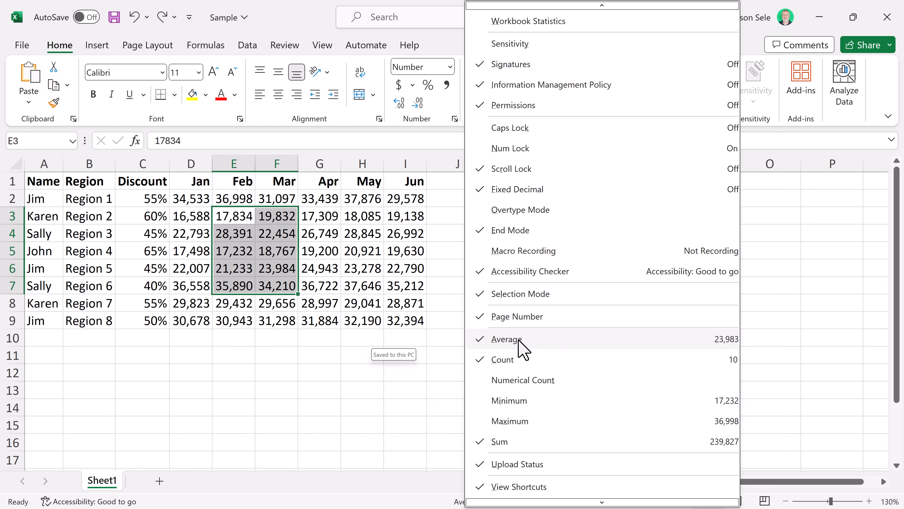
left_click(516, 401)
left_click(515, 421)
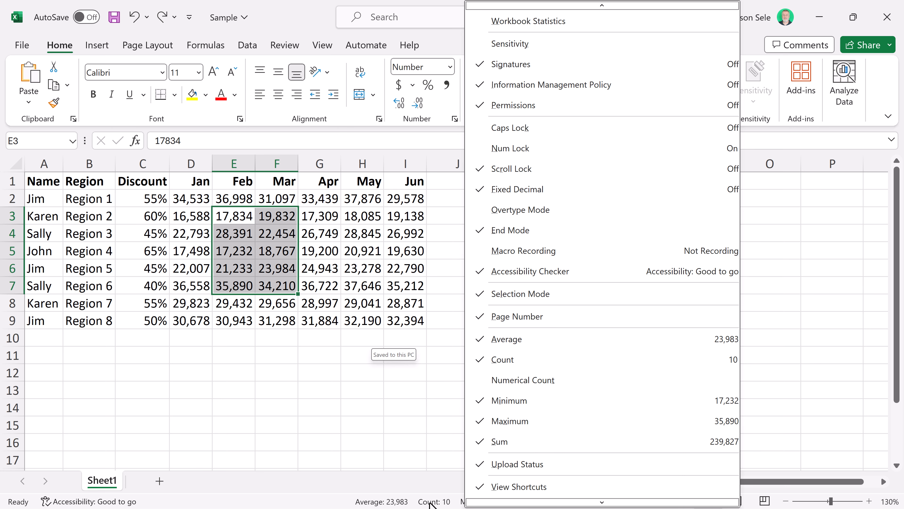
left_click(352, 458)
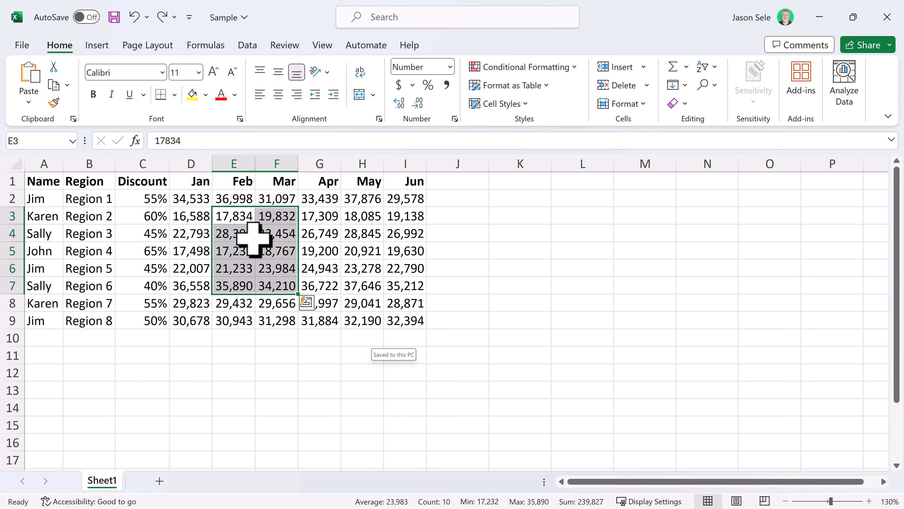
left_click_drag(188, 218, 239, 273)
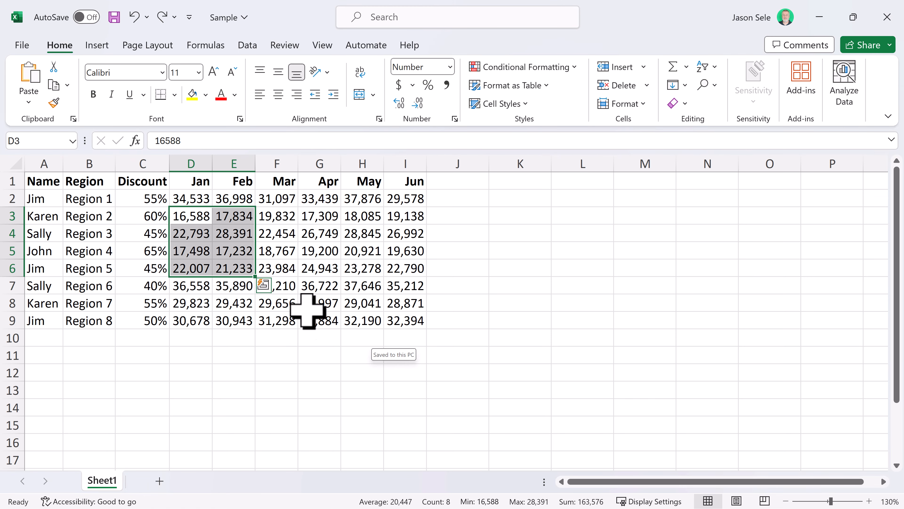
- Add Workbook Statistics to the status bar and review the statistics for the current sheet and workbook
right_click(466, 502)
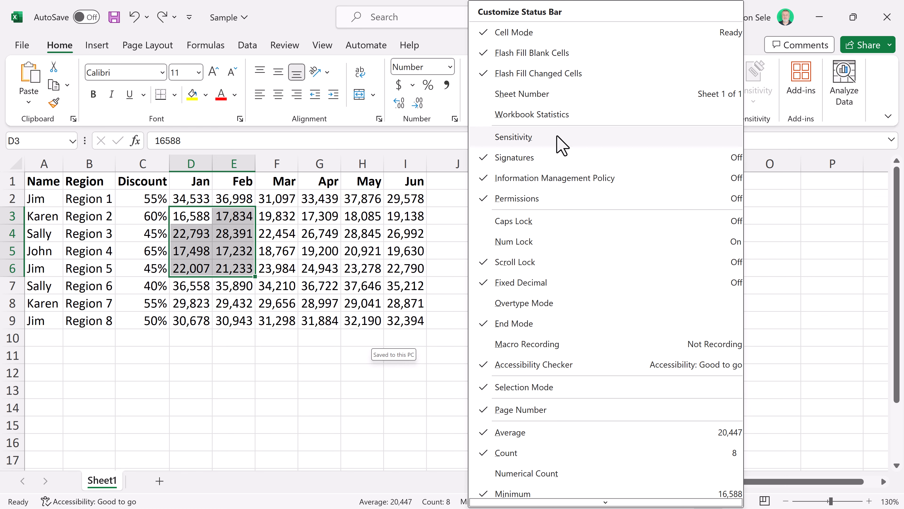
left_click(544, 127)
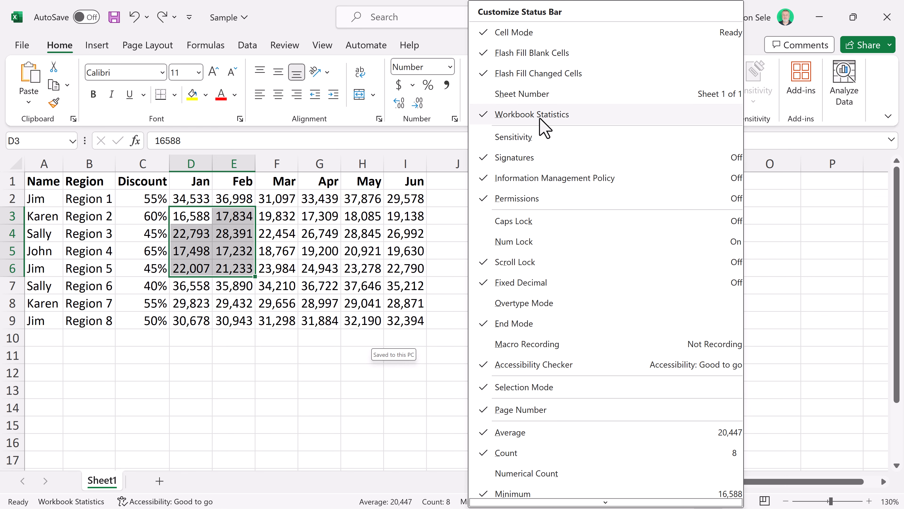
left_click(183, 384)
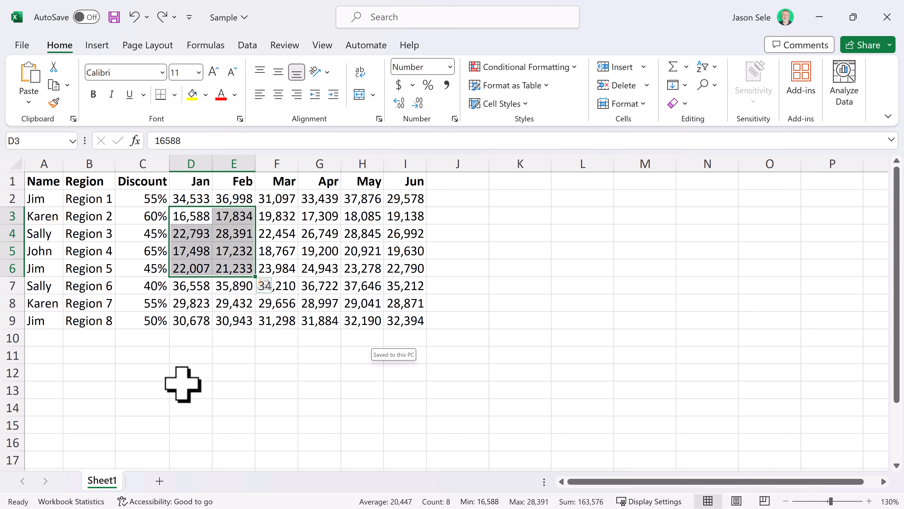
left_click(66, 502)
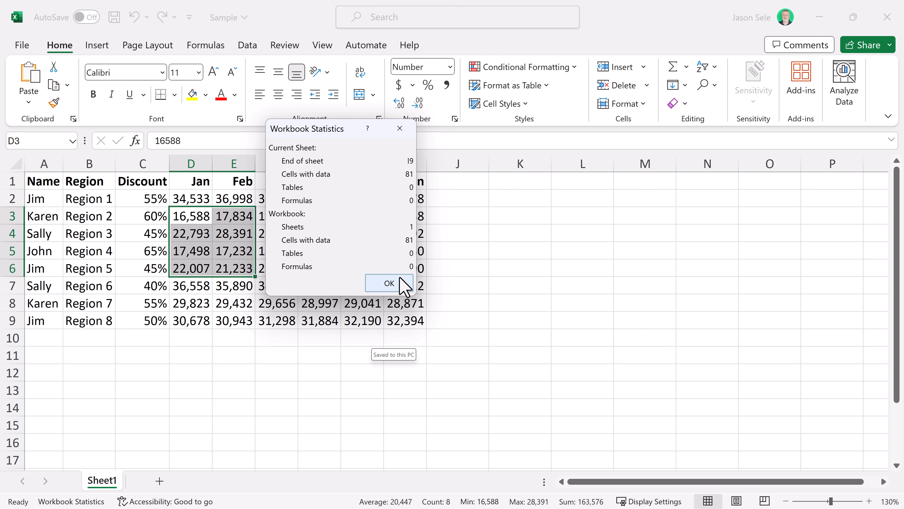
left_click(389, 283)
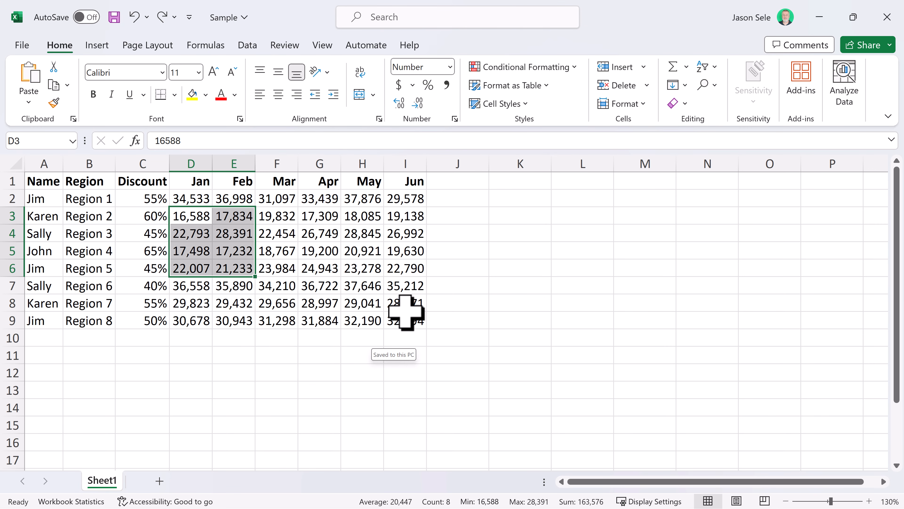
right_click(420, 503)
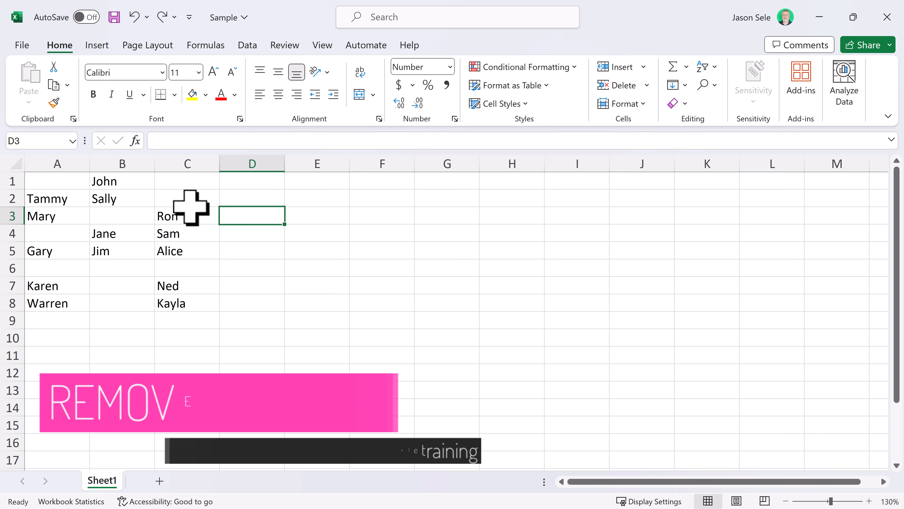
- Select only the blank cells within the name list A1:C8 using Go To Special
left_click_drag(51, 185, 175, 306)
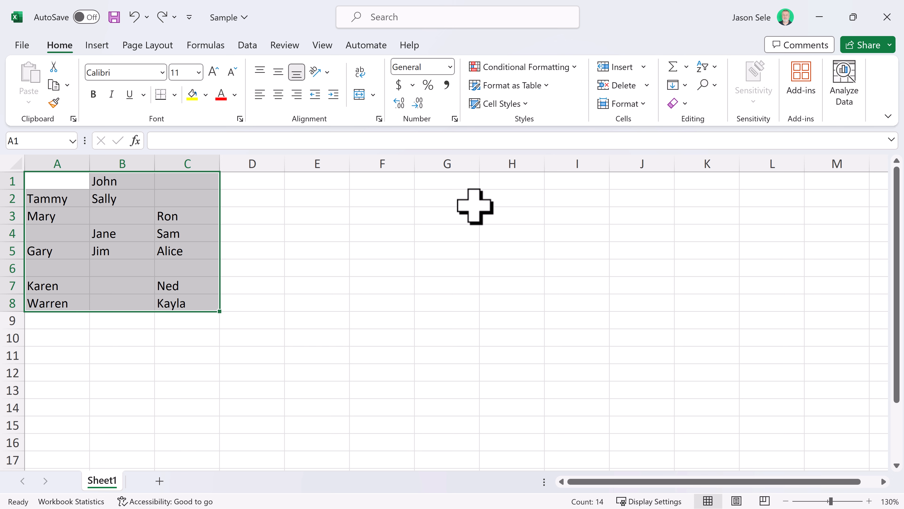
left_click(709, 85)
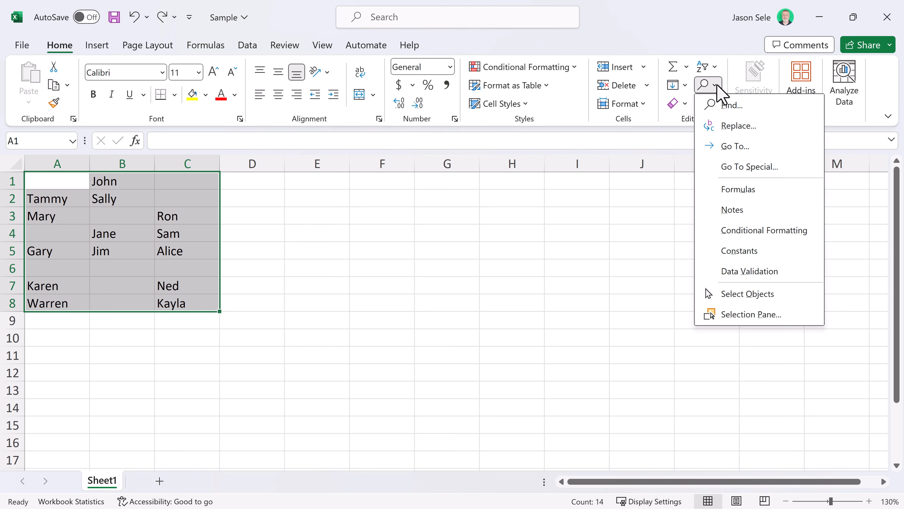
left_click(755, 167)
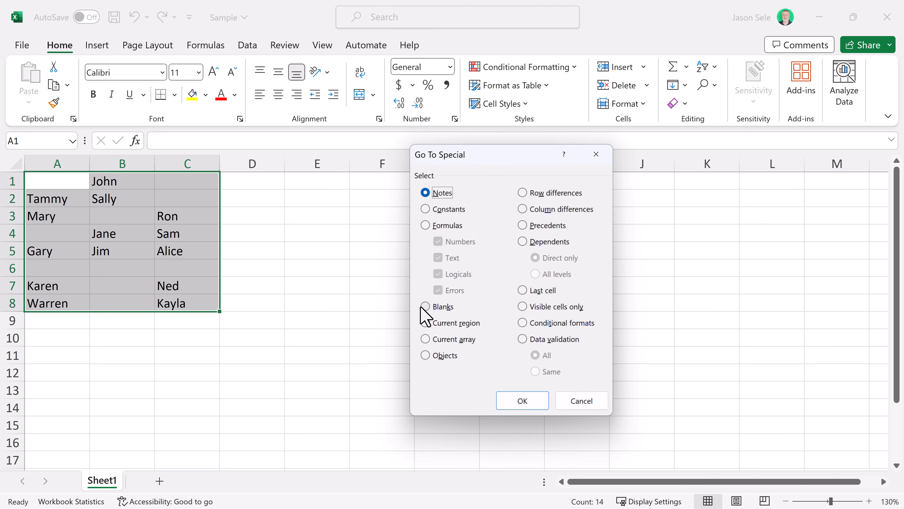
left_click(423, 306)
left_click(520, 401)
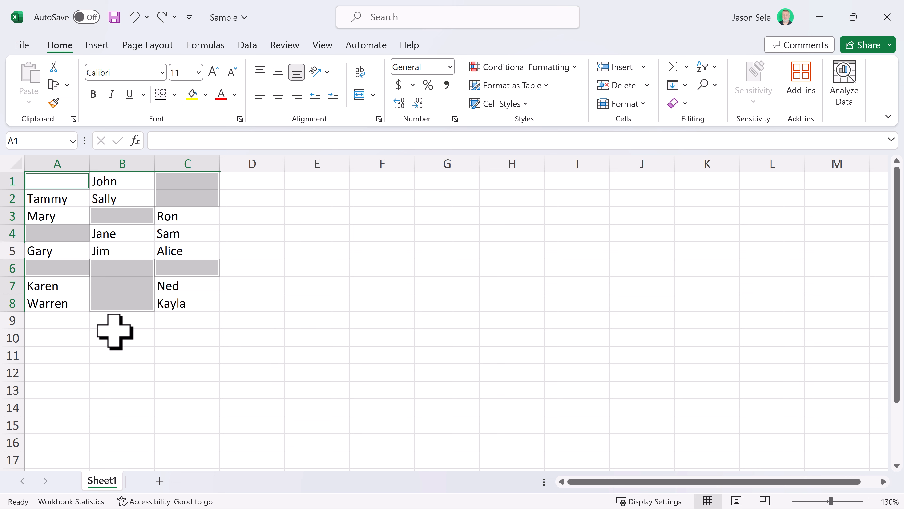
- Delete the selected blank cells and shift the remaining cells up
right_click(115, 286)
left_click(157, 190)
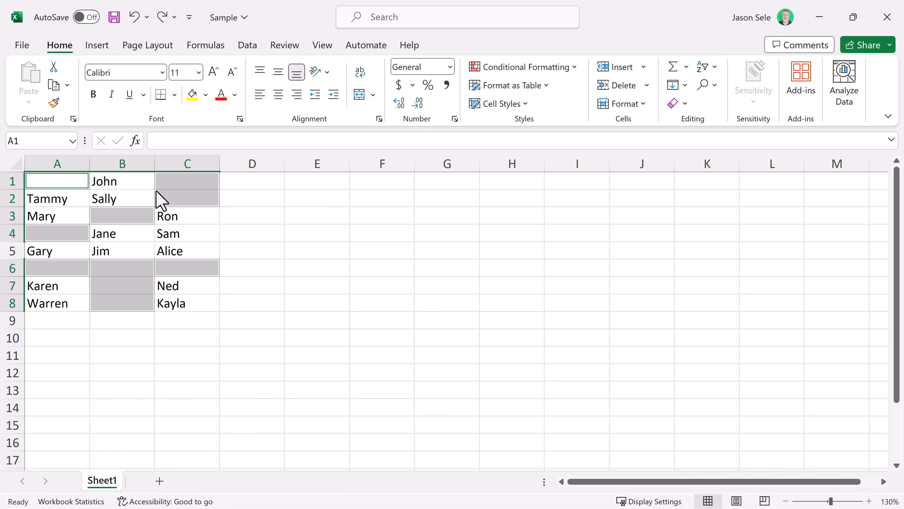
left_click(146, 202)
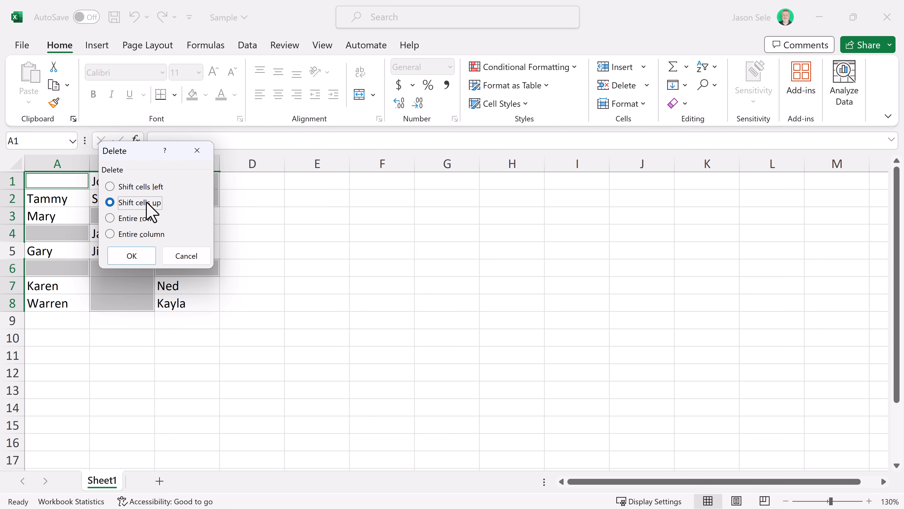
left_click(133, 254)
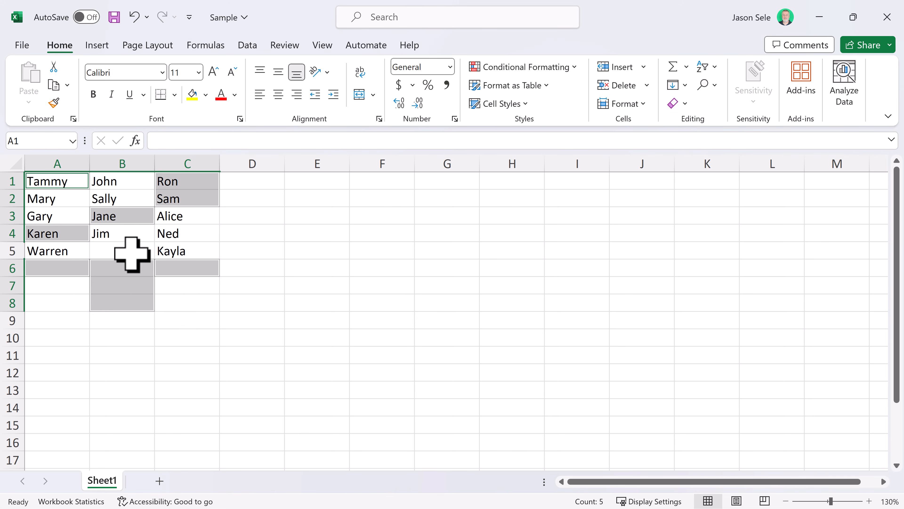
left_click(203, 297)
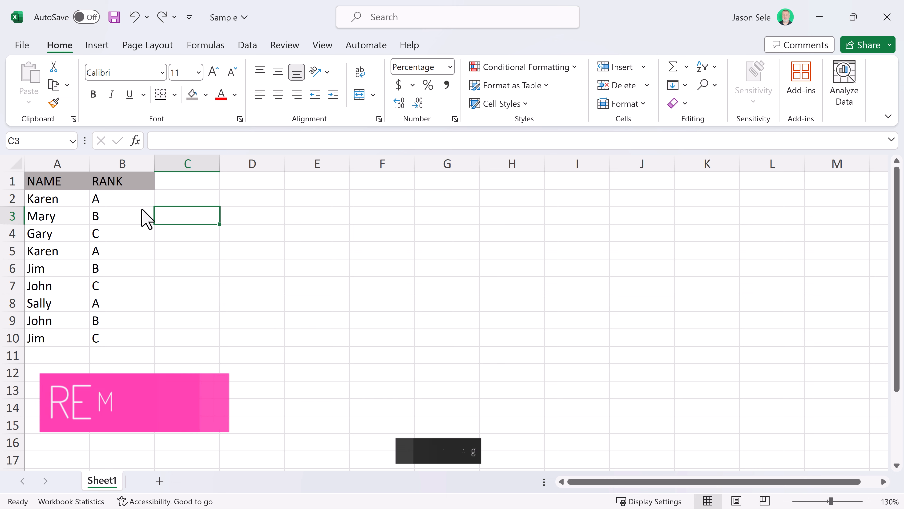
- Remove duplicate rows from A1:B10 by matching both the NAME and RANK columns, with headers included
left_click(47, 183)
left_click_drag(47, 184, 121, 339)
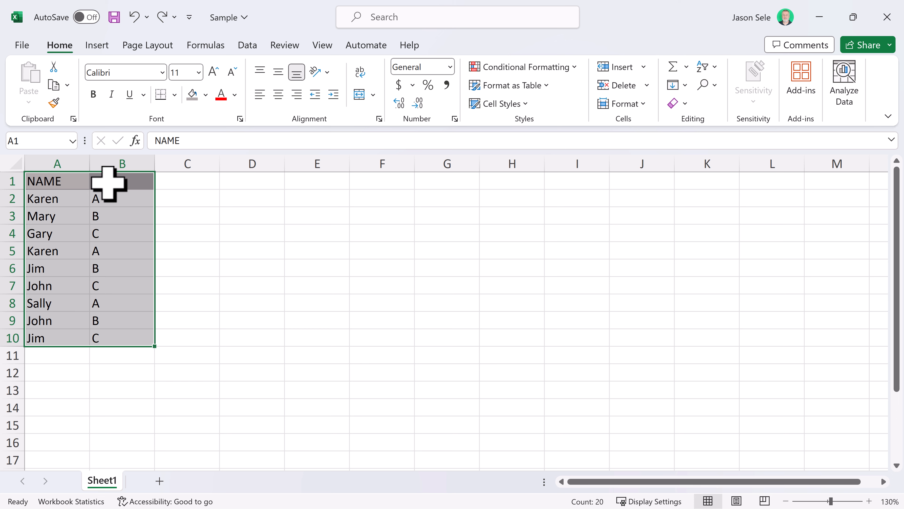
left_click(249, 46)
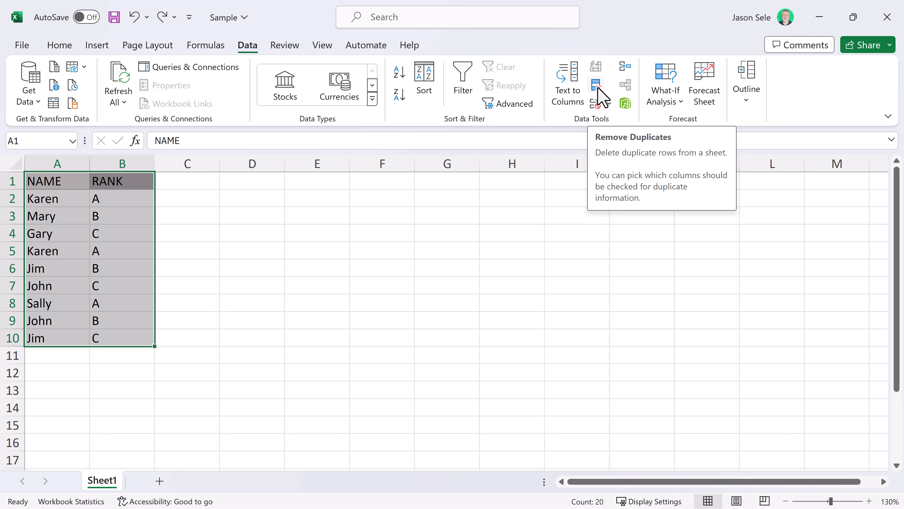
left_click(598, 87)
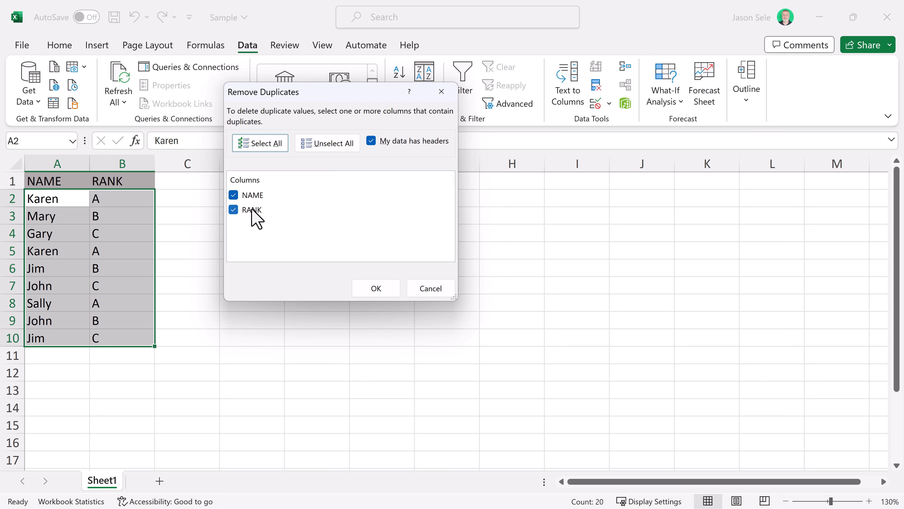
left_click(377, 289)
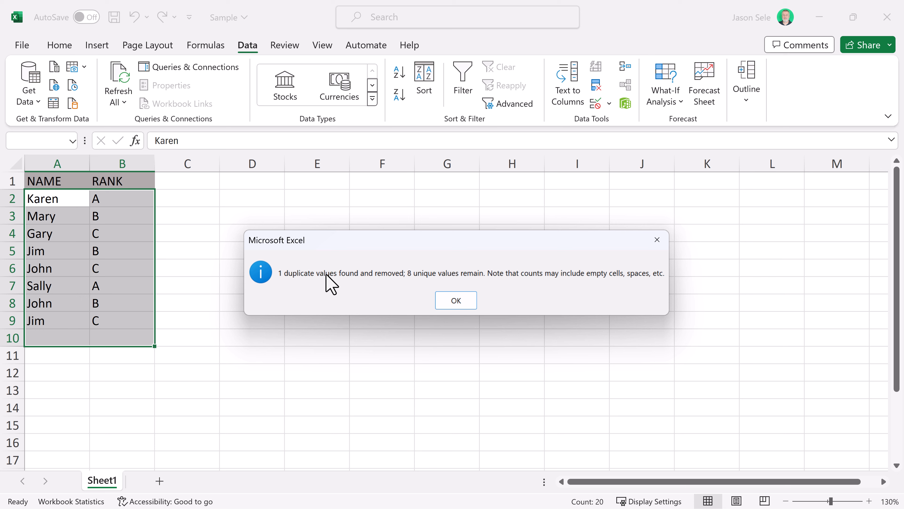
left_click(467, 301)
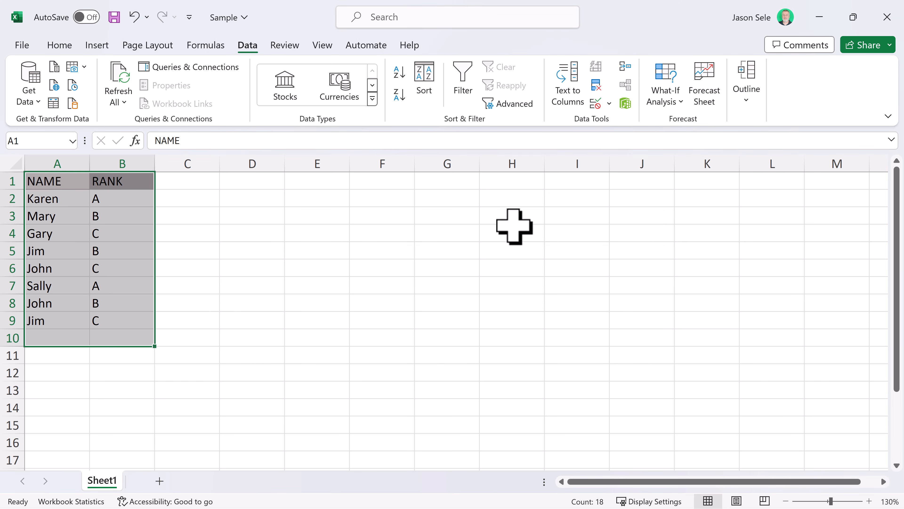
- Remove duplicates from the same range by comparing only the NAME column
left_click(597, 91)
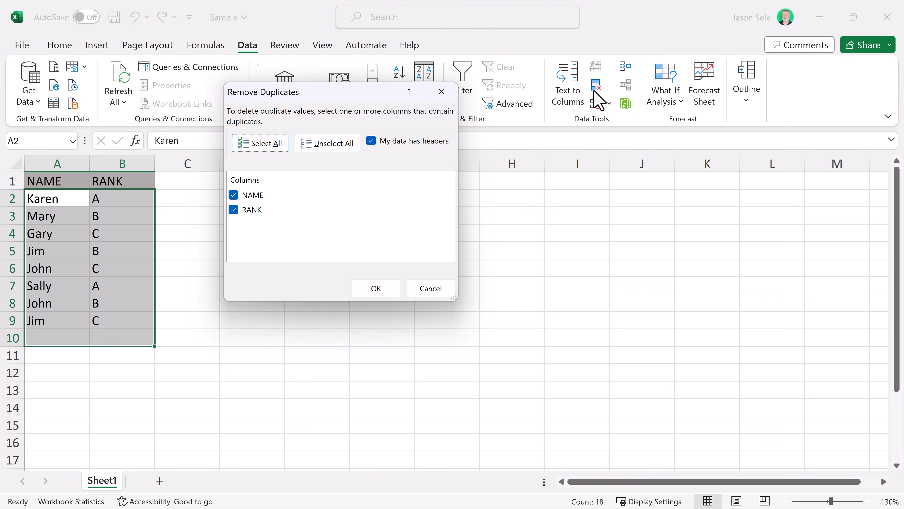
left_click(233, 210)
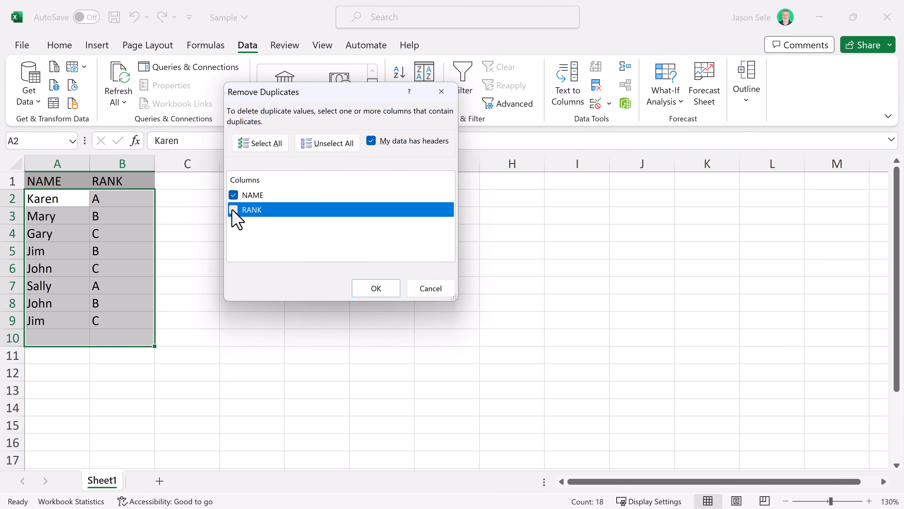
left_click(370, 289)
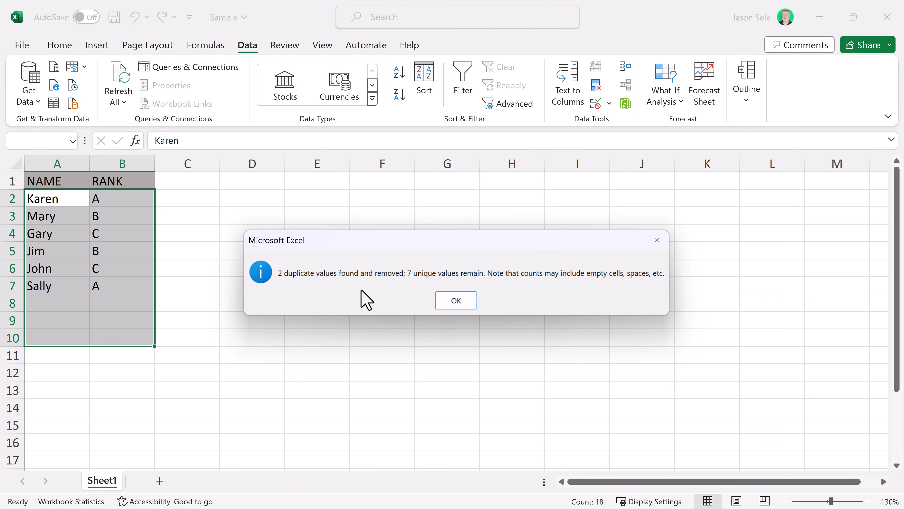
left_click(454, 303)
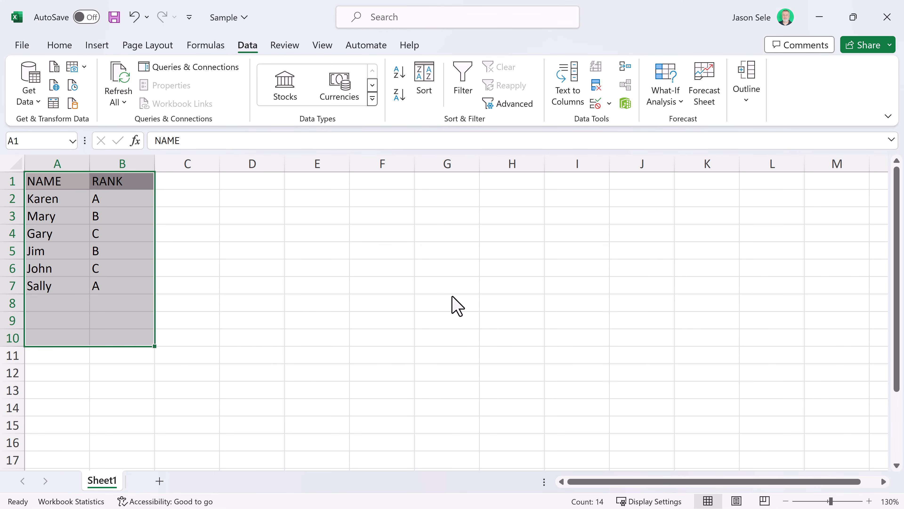
- Remove duplicates from the same range by comparing only the RANK column
left_click(597, 89)
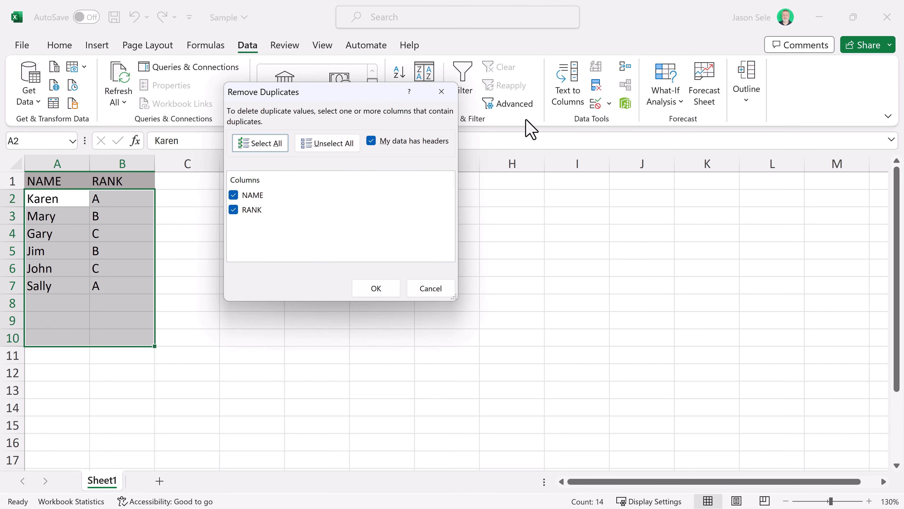
left_click(233, 195)
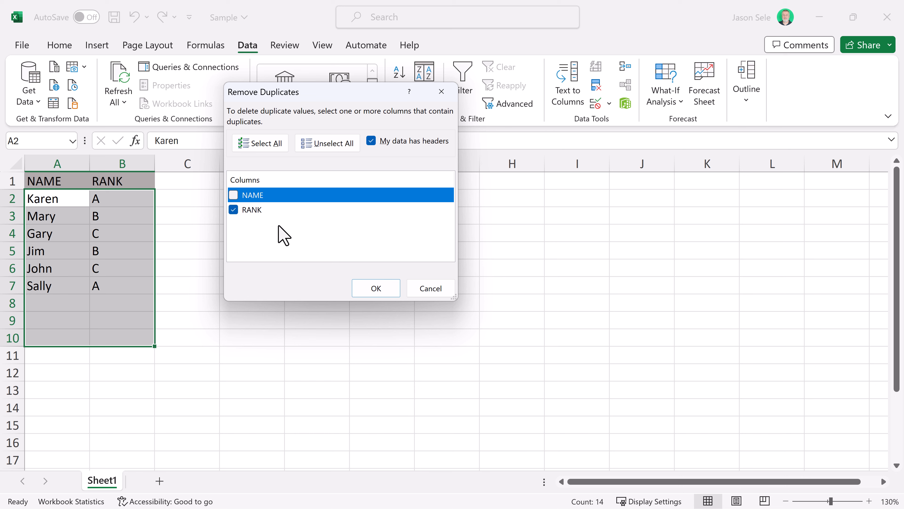
left_click(372, 289)
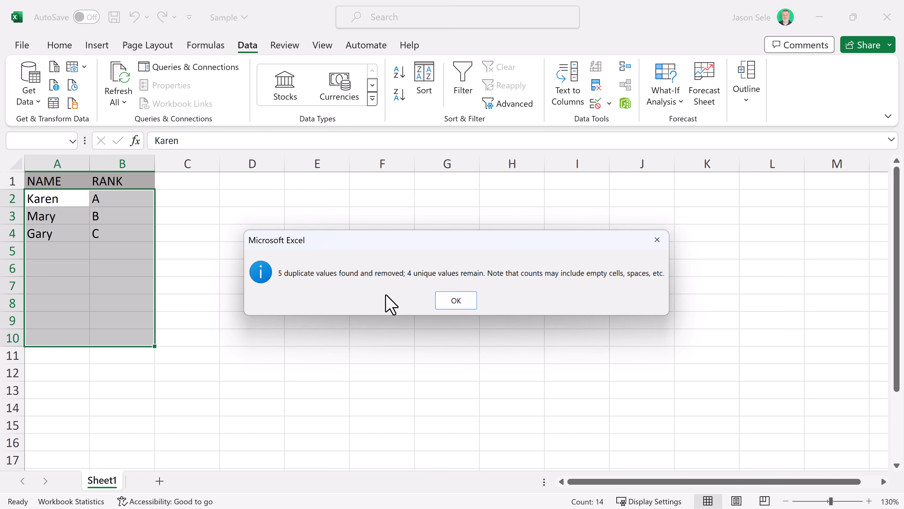
left_click(449, 302)
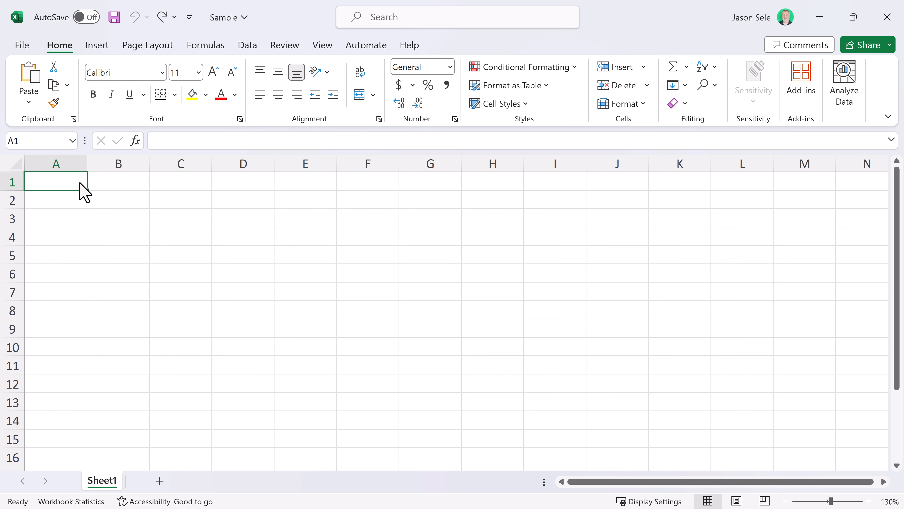
left_click(248, 50)
left_click(81, 70)
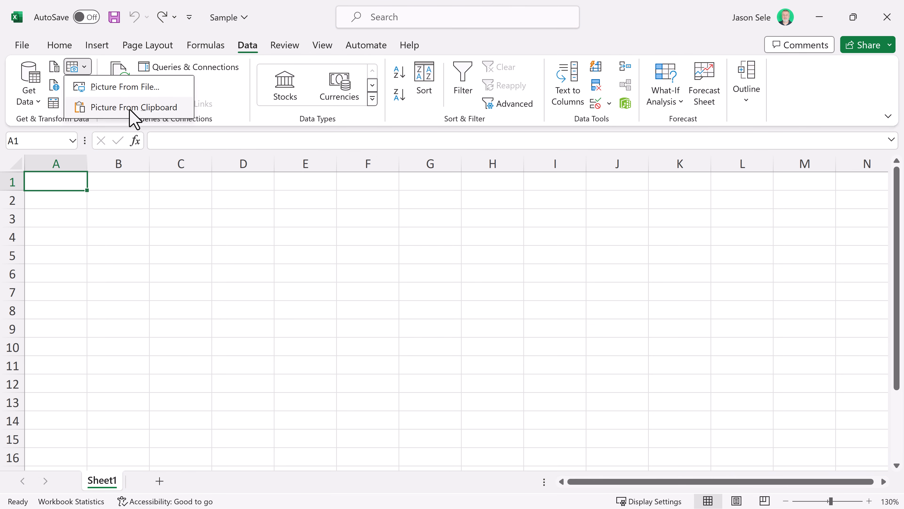
left_click(148, 189)
- Copy the movie ranking table image from Snipping Tool and load it from the clipboard into Excel's Data from Picture with cell A1 selected
key("alt+Tab")
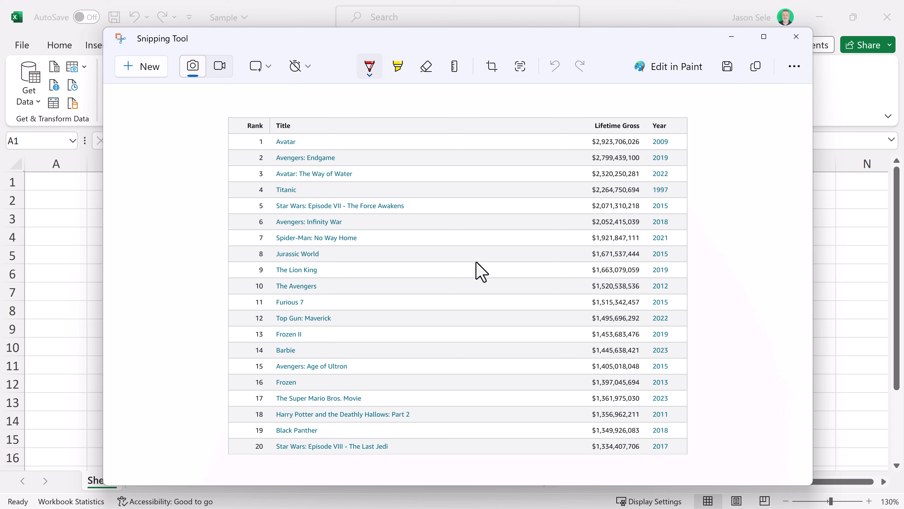
left_click(756, 68)
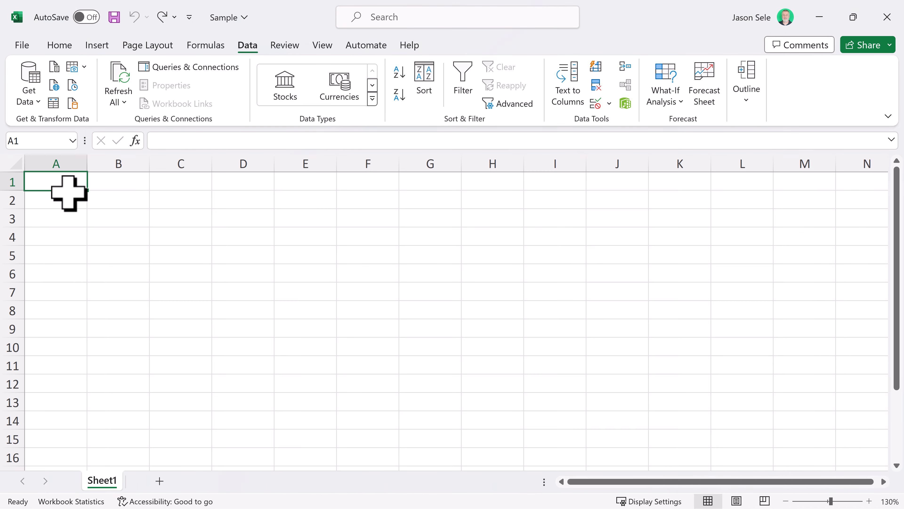
left_click(71, 187)
left_click(85, 66)
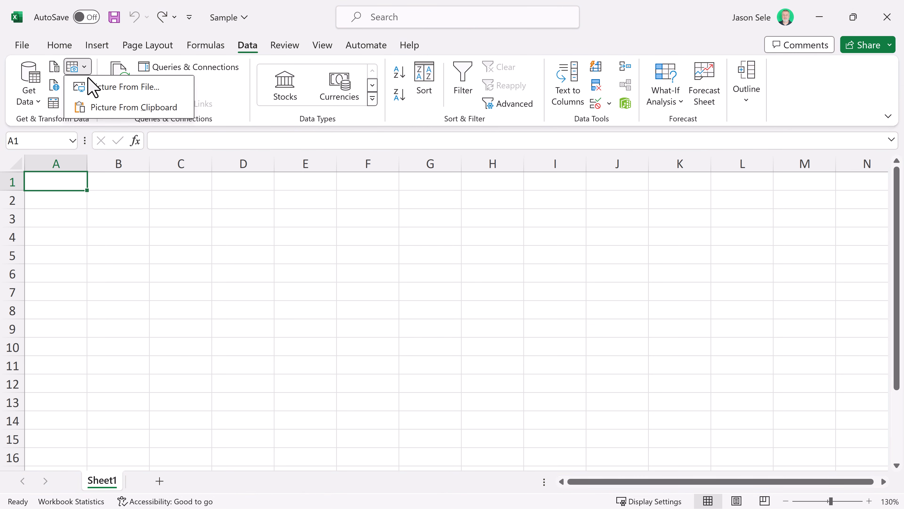
left_click(139, 108)
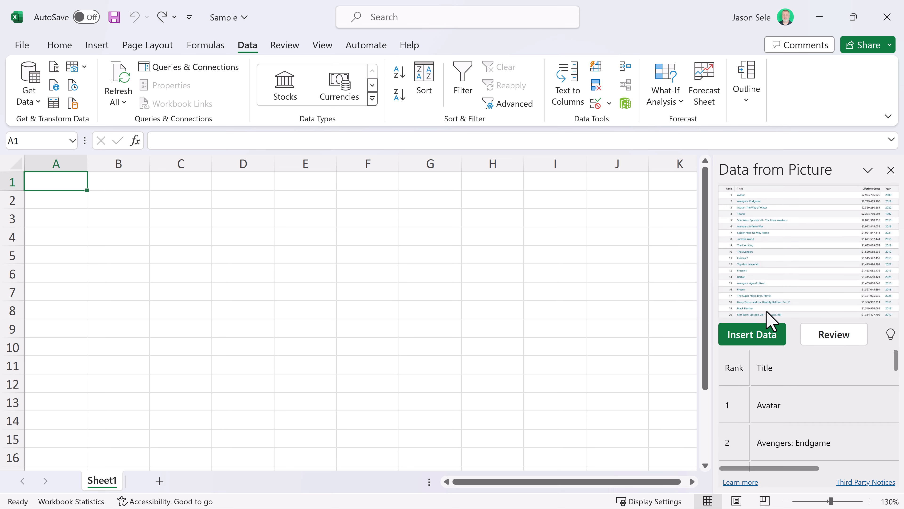
- Review and accept the flagged title "Avengers: Infinity War" and insert the recognized picture data into the sheet
left_click(836, 335)
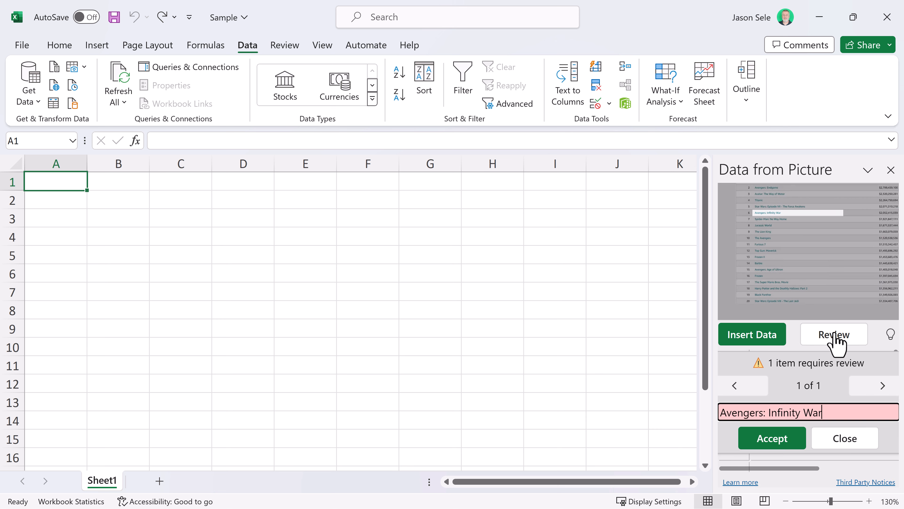
left_click(766, 447)
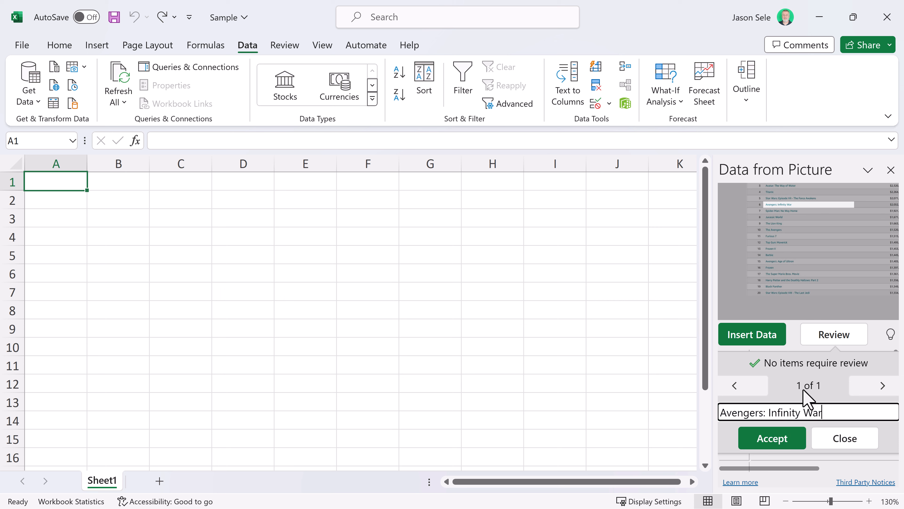
left_click(761, 340)
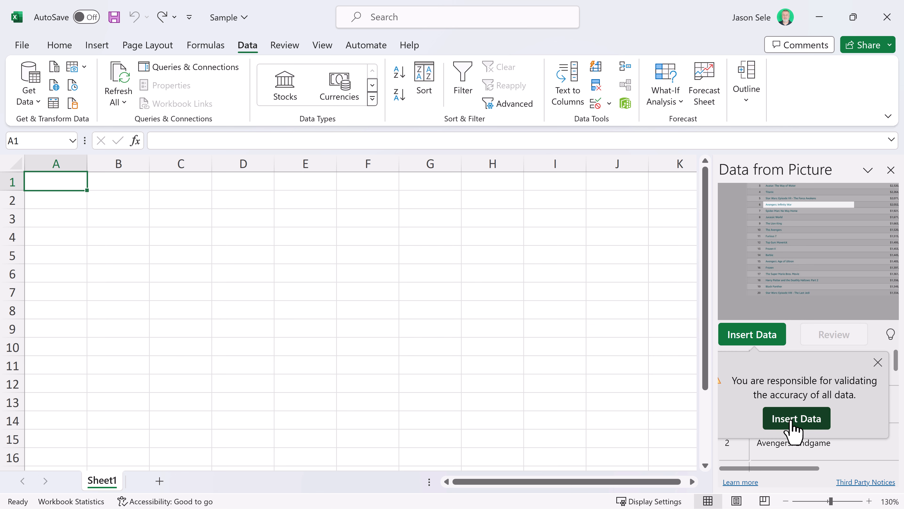
left_click(790, 421)
left_click(249, 312)
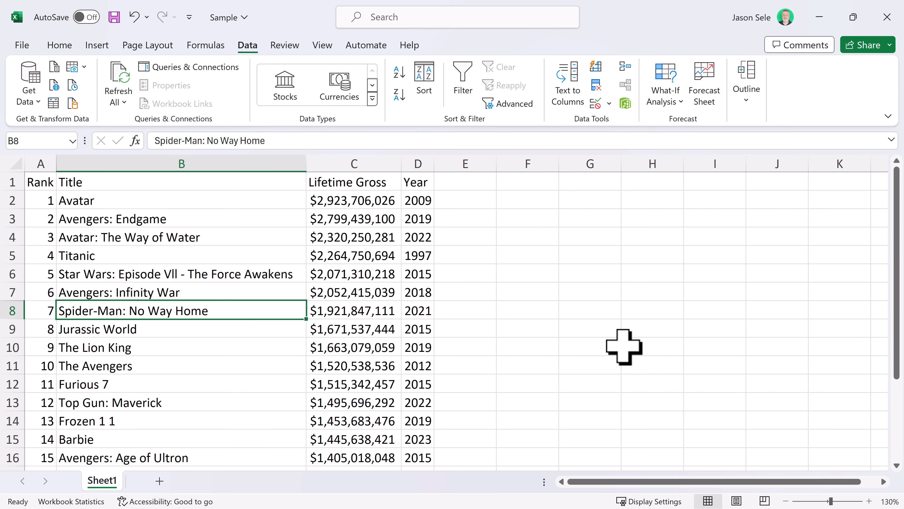